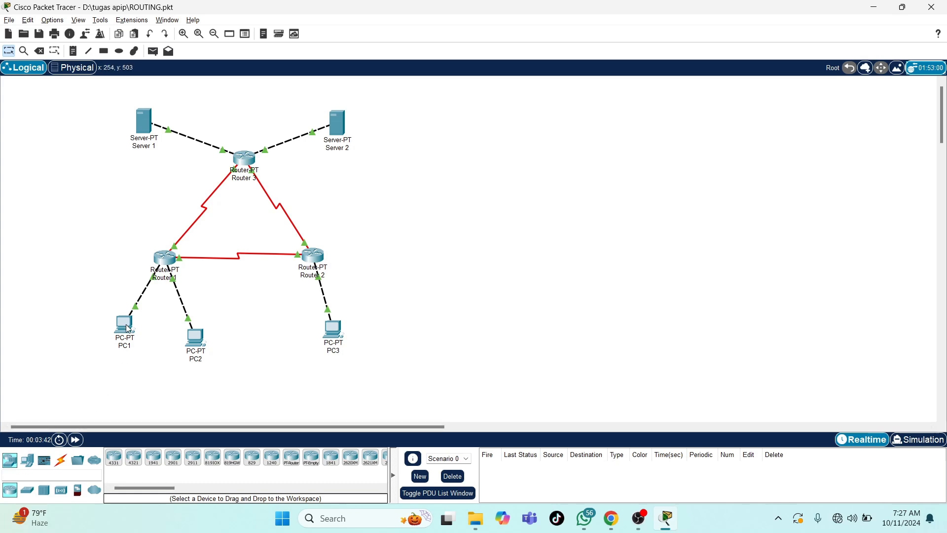
# Step: Review PC1's static IP configuration, including its IPv4 address, subnet mask and default gateway
pyautogui.moveTo(127, 327)
pyautogui.click(131, 333)
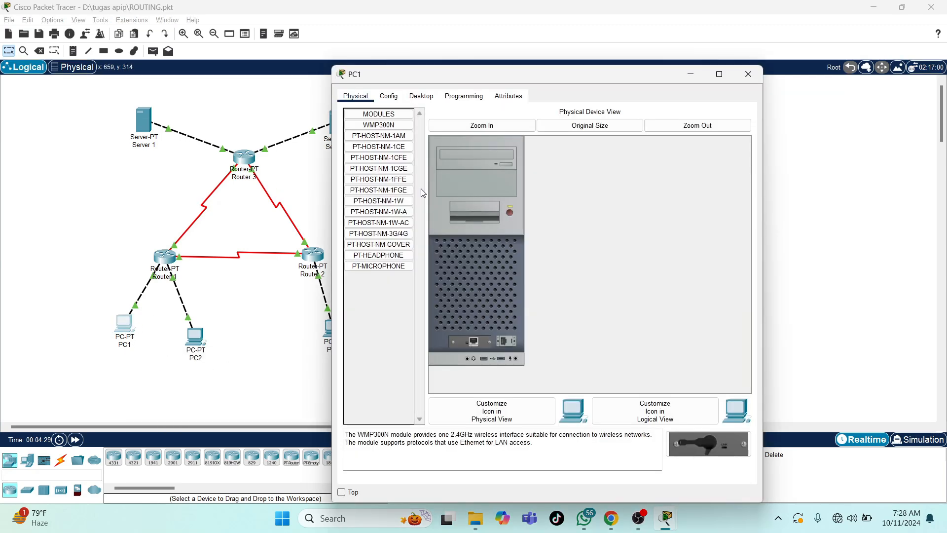
pyautogui.click(389, 97)
pyautogui.click(421, 96)
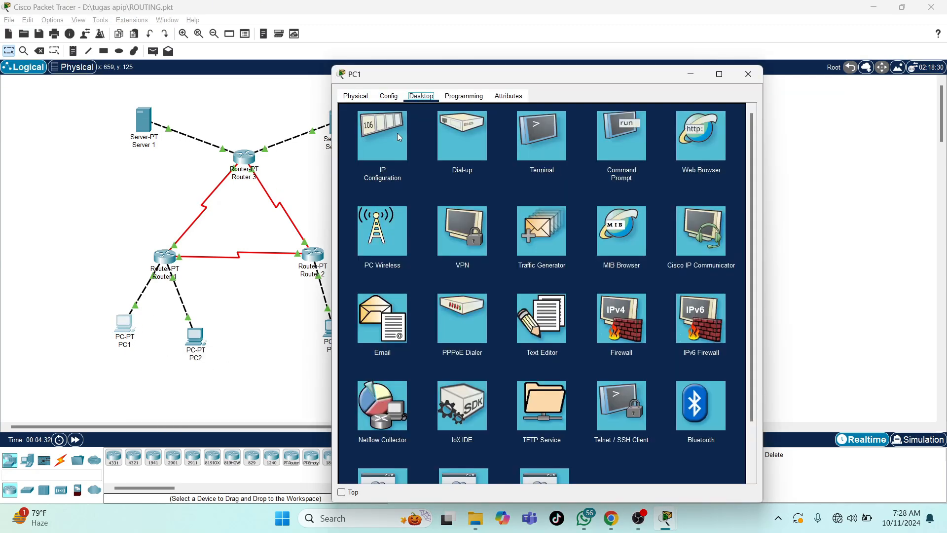
pyautogui.click(398, 138)
pyautogui.moveTo(512, 74); pyautogui.dragTo(608, 75)
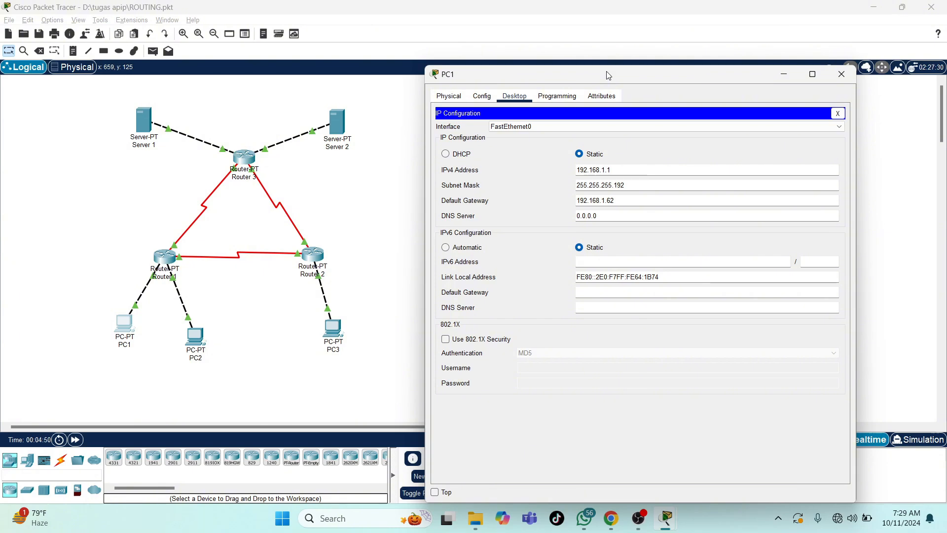
pyautogui.click(842, 75)
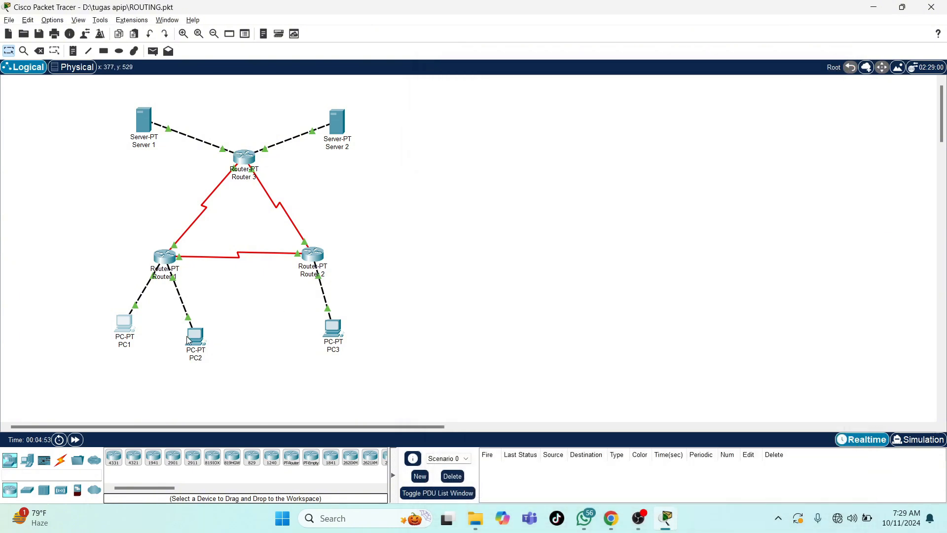
# Step: Review PC2's static IP configuration, including its IPv4 address, subnet mask and default gateway
pyautogui.click(189, 341)
pyautogui.click(389, 96)
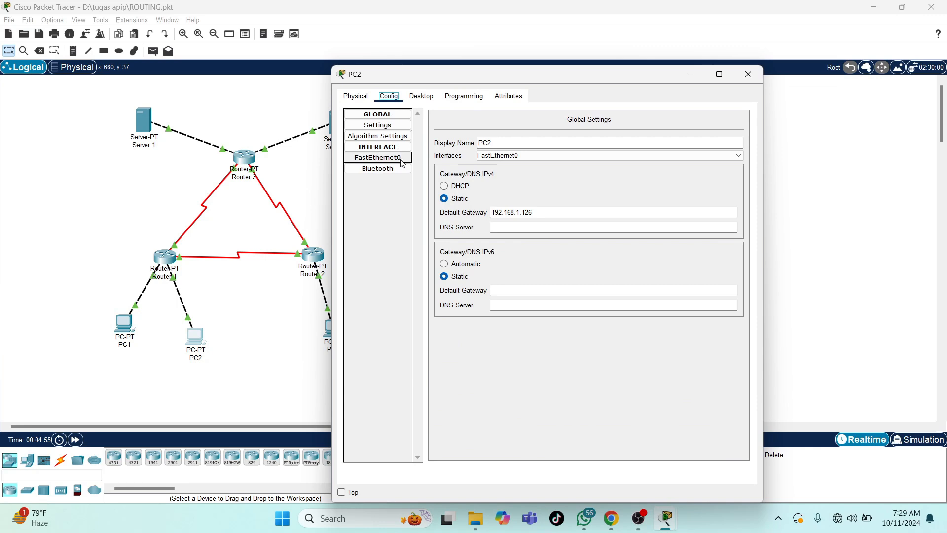
pyautogui.click(425, 97)
pyautogui.click(375, 157)
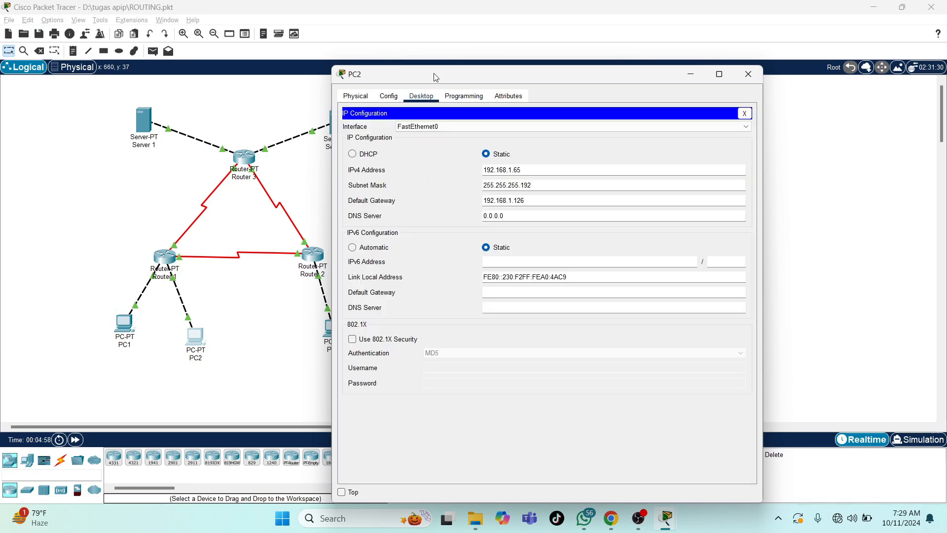
pyautogui.moveTo(436, 78); pyautogui.dragTo(473, 77)
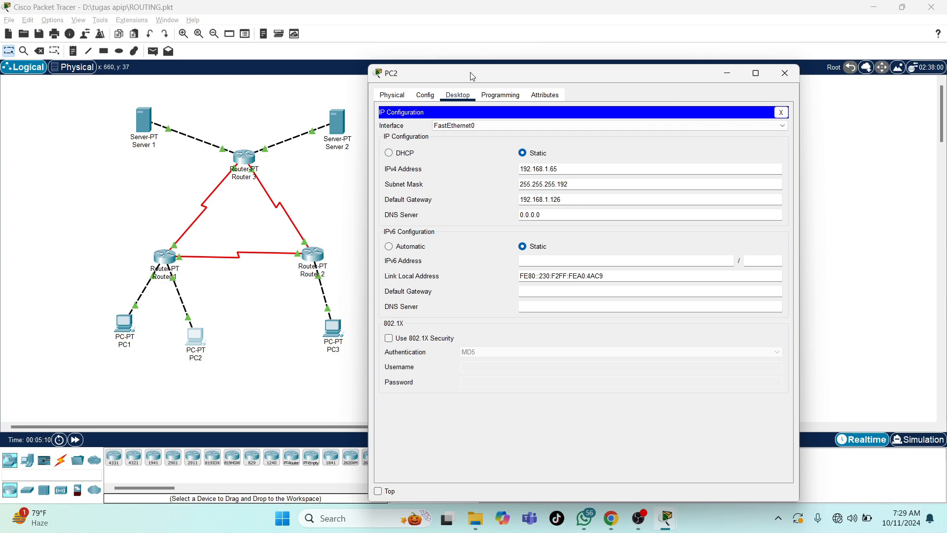
pyautogui.click(785, 73)
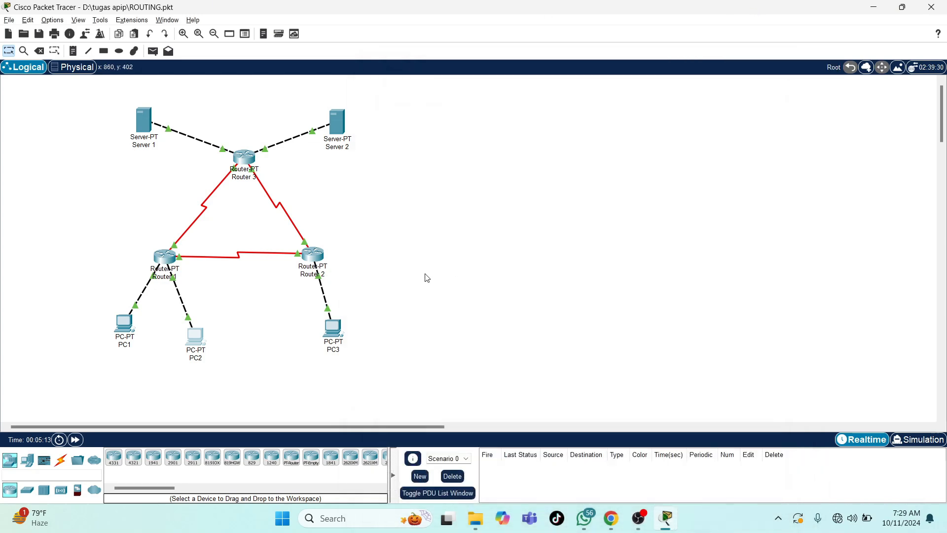
# Step: Review PC3's static IP configuration, including its IPv4 address, subnet mask and default gateway
pyautogui.click(339, 334)
pyautogui.click(392, 97)
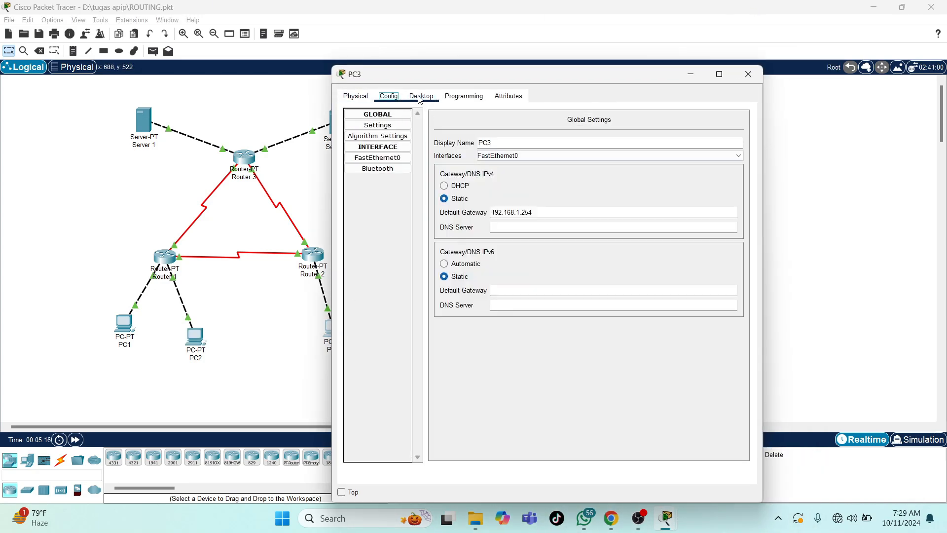
pyautogui.click(420, 97)
pyautogui.click(379, 150)
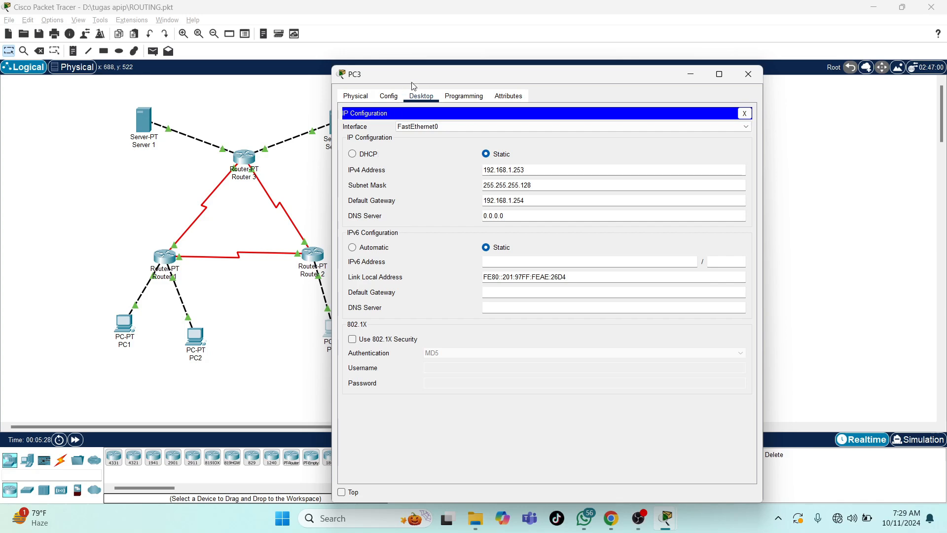
pyautogui.moveTo(426, 72); pyautogui.dragTo(486, 80)
pyautogui.click(805, 81)
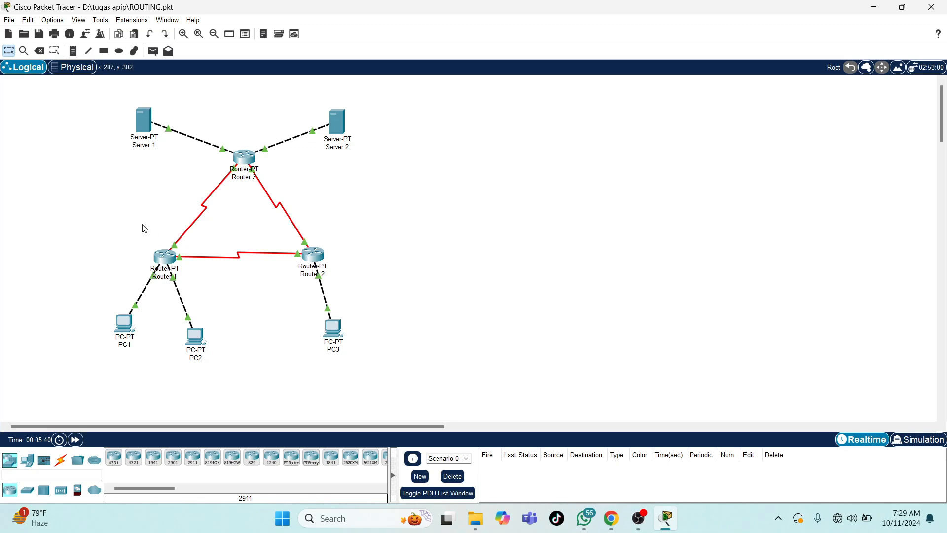
# Step: Examine the IP address and subnet mask of Router 1's FastEthernet0/0, FastEthernet1/0, Serial2/0 and Serial3/0 interfaces
pyautogui.click(165, 257)
pyautogui.click(396, 98)
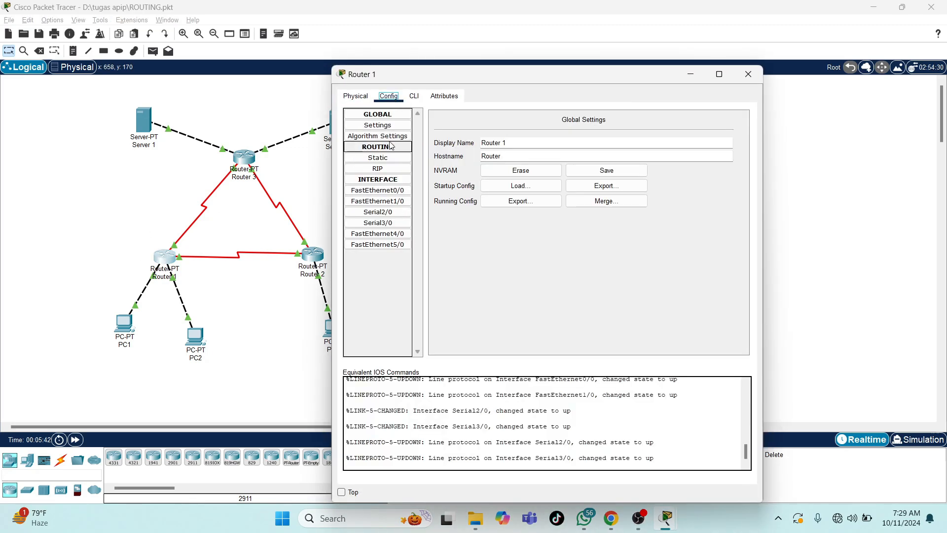
pyautogui.click(389, 196)
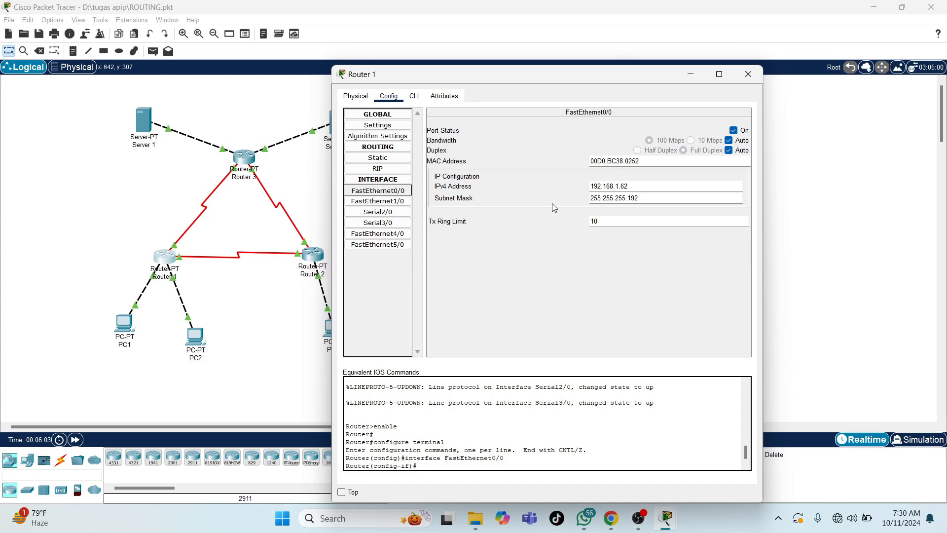
pyautogui.click(378, 201)
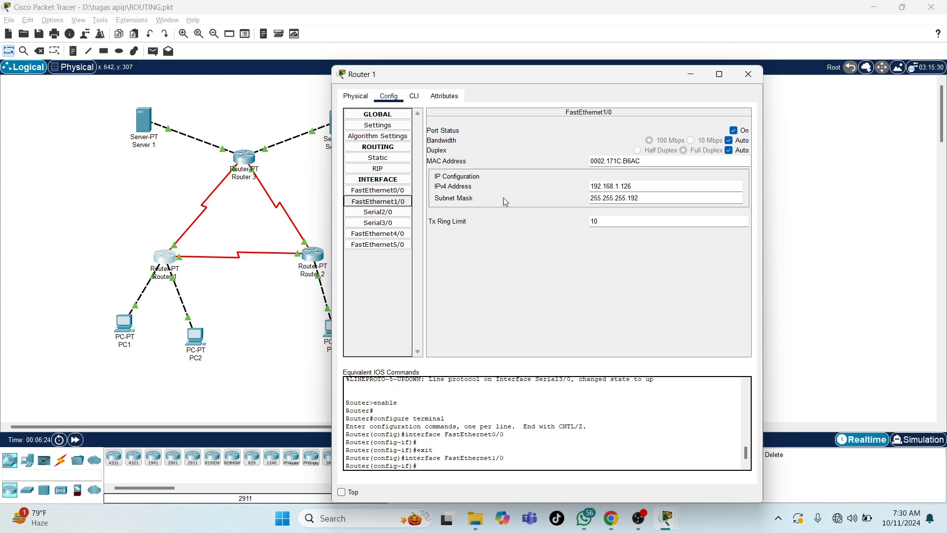
pyautogui.click(398, 216)
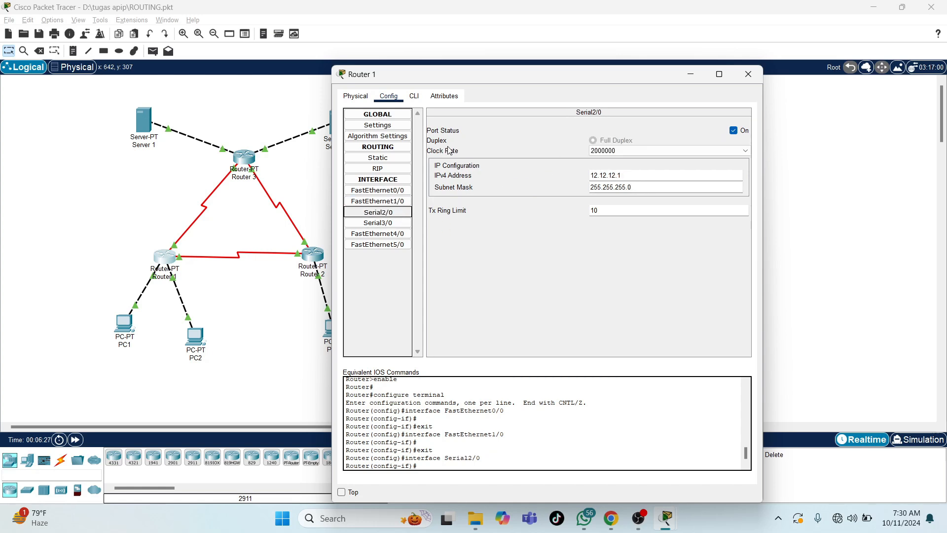
pyautogui.moveTo(466, 79); pyautogui.dragTo(508, 78)
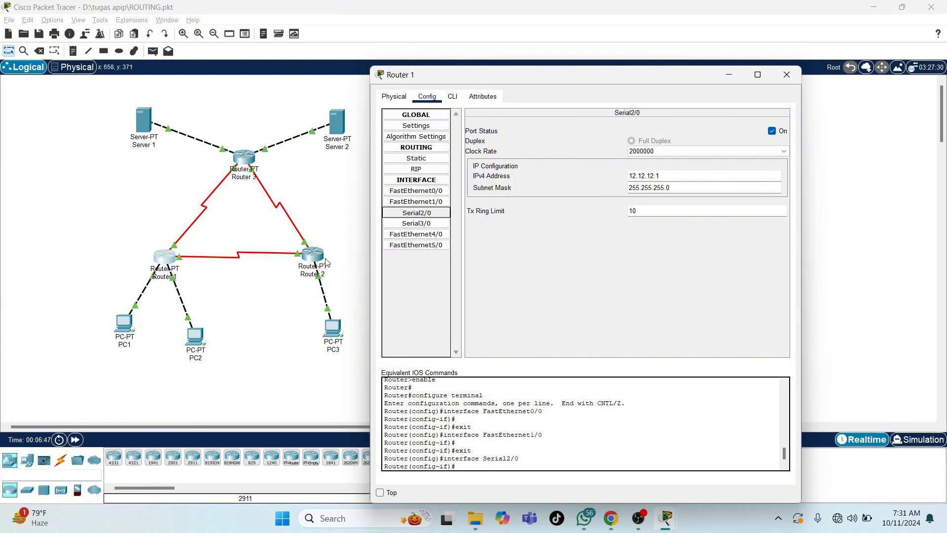
pyautogui.click(436, 226)
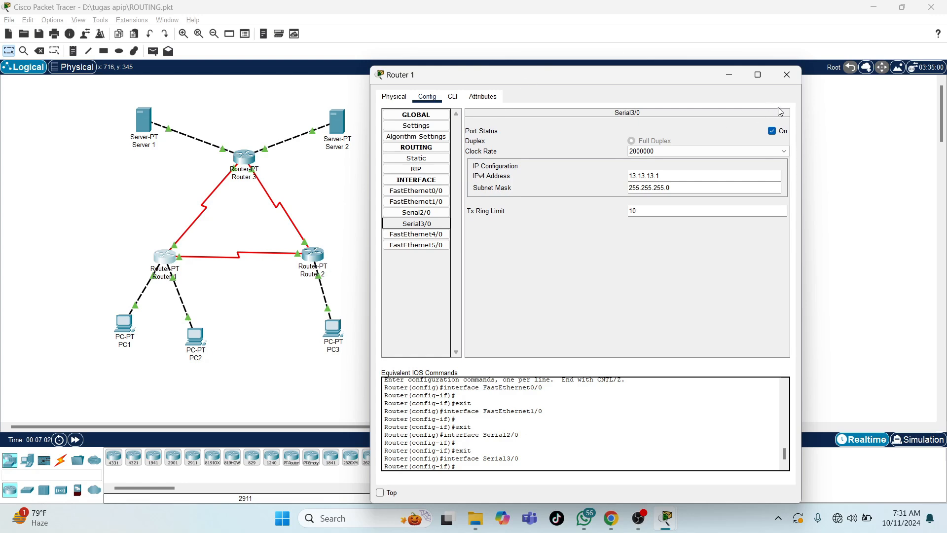
pyautogui.click(787, 74)
# Step: Examine the IP settings of Router 2's FastEthernet0/0, FastEthernet1/0, Serial2/0 and Serial3/0 interfaces
pyautogui.click(316, 256)
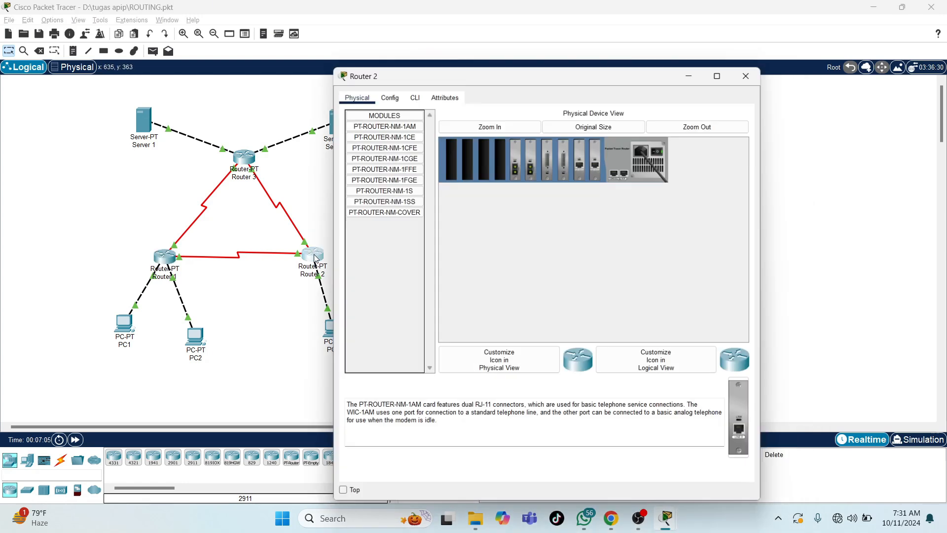
pyautogui.click(389, 96)
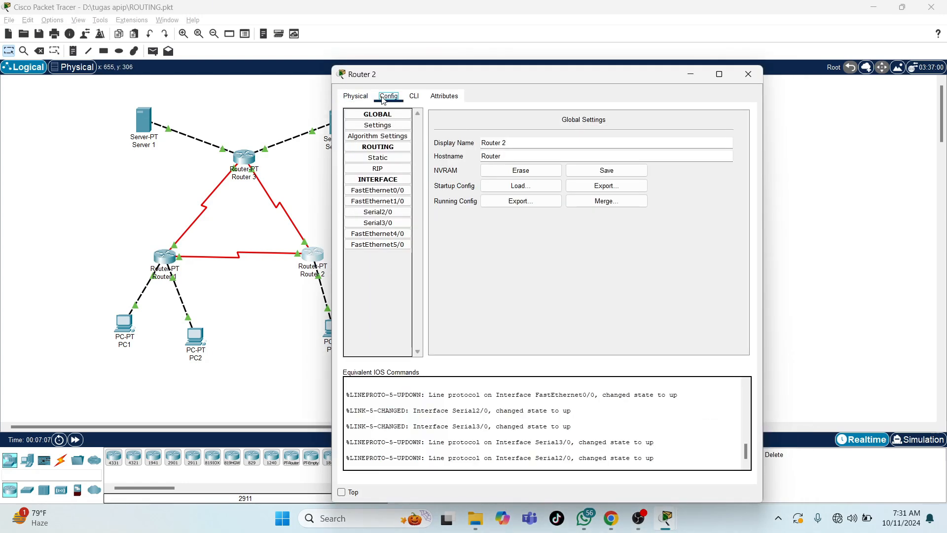
pyautogui.click(383, 190)
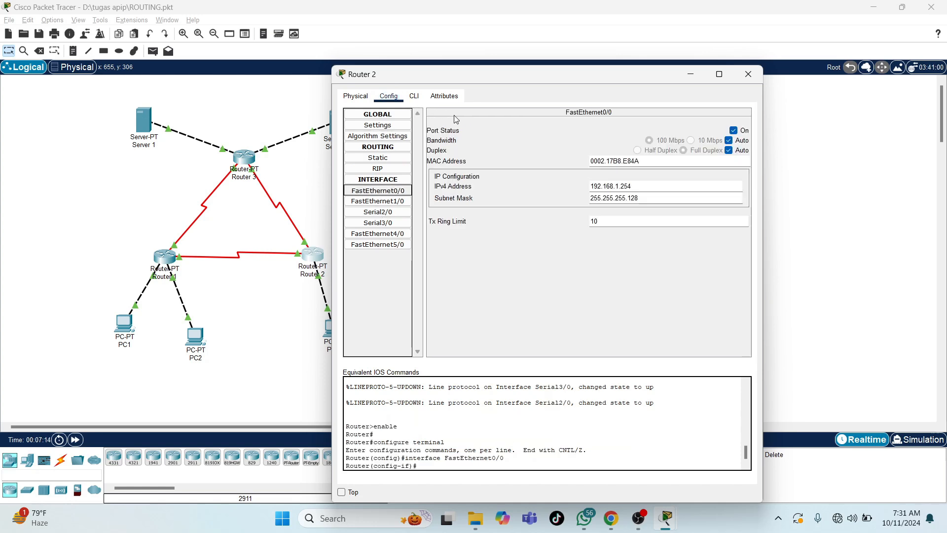
pyautogui.moveTo(430, 74); pyautogui.dragTo(474, 71)
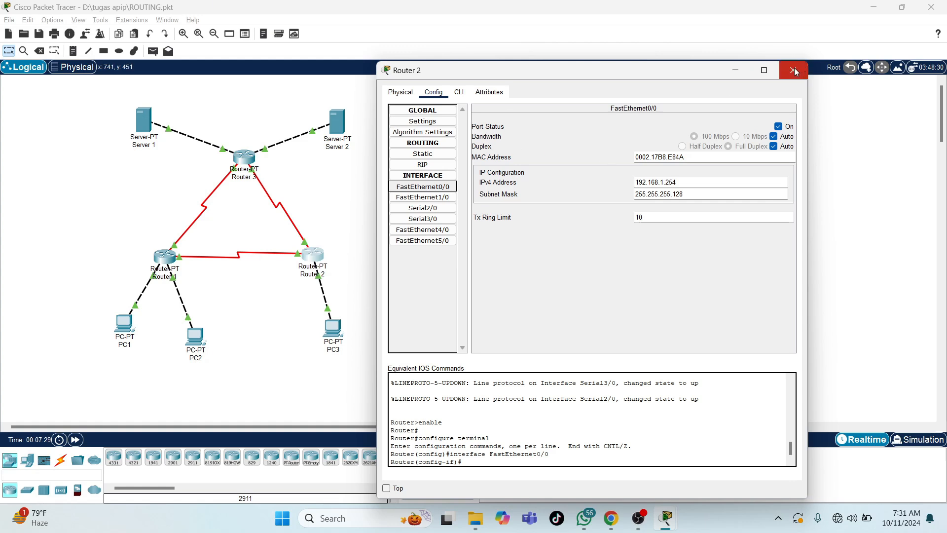
pyautogui.click(413, 199)
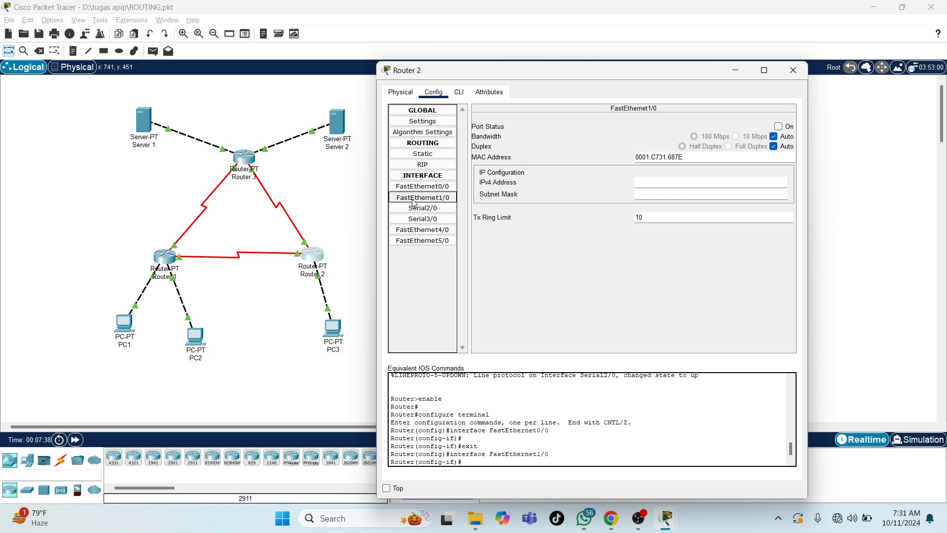
pyautogui.click(421, 209)
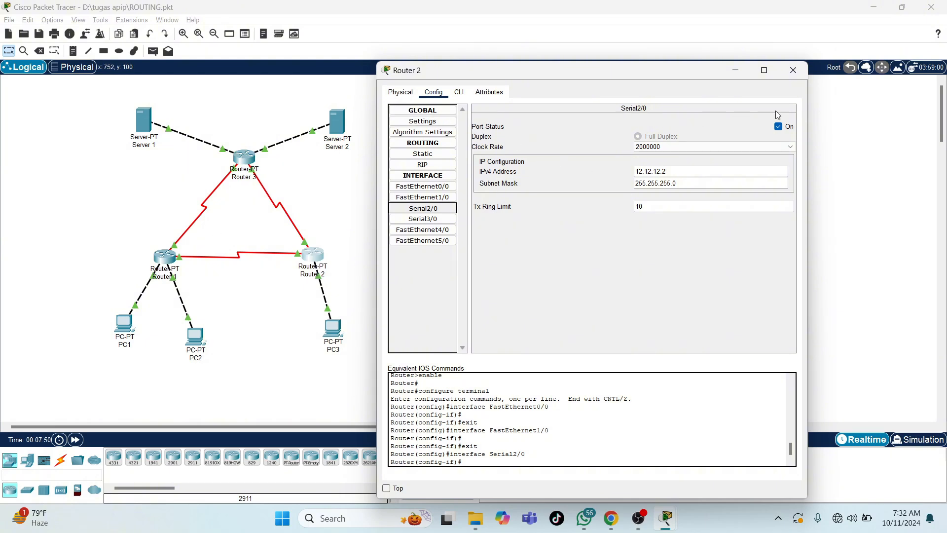
pyautogui.click(425, 220)
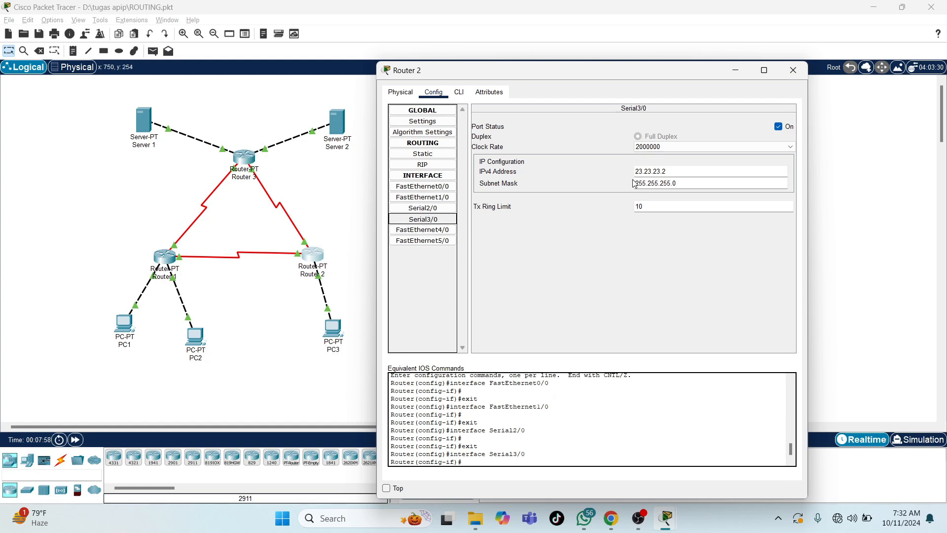
pyautogui.click(794, 71)
# Step: Examine the IP address and subnet mask of Router 3's two FastEthernet interfaces, Serial2/0 and Serial3/0
pyautogui.click(245, 159)
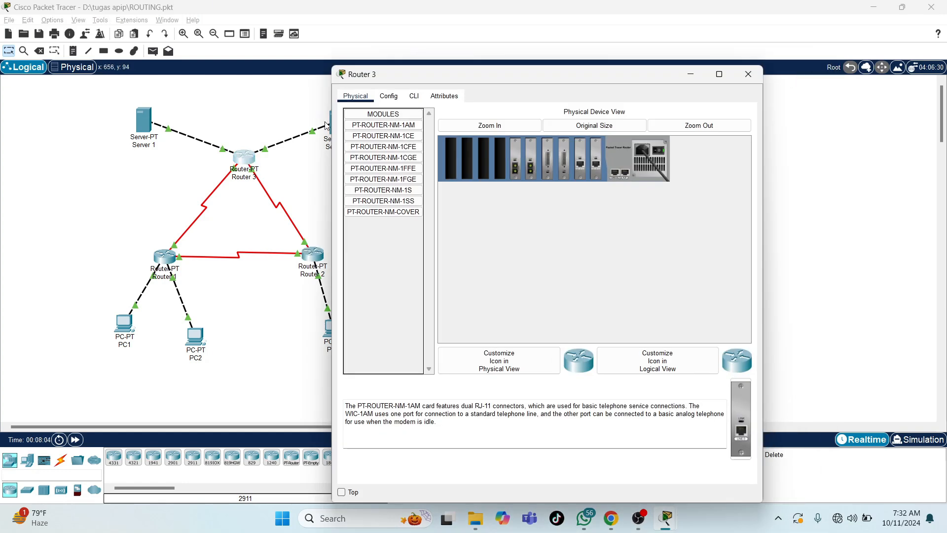
pyautogui.click(389, 97)
pyautogui.click(411, 97)
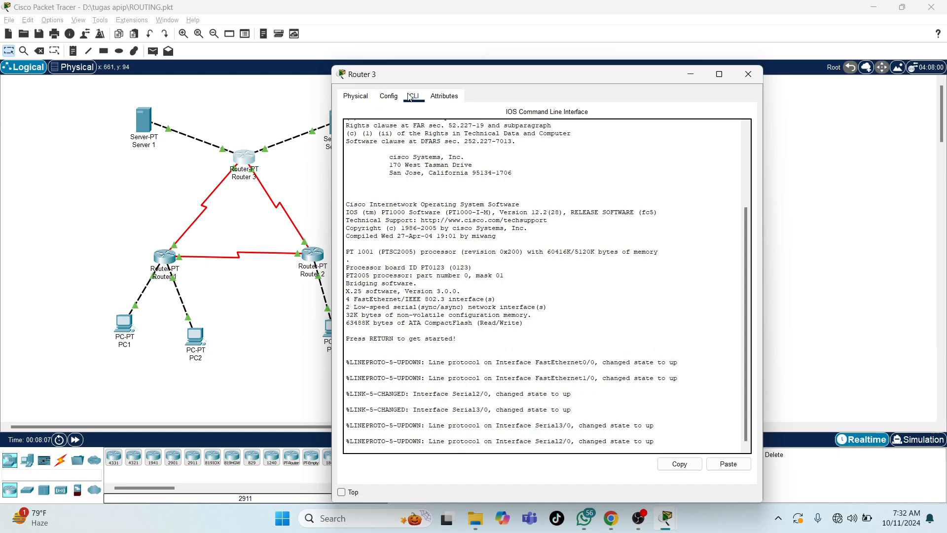
pyautogui.click(389, 96)
pyautogui.click(386, 192)
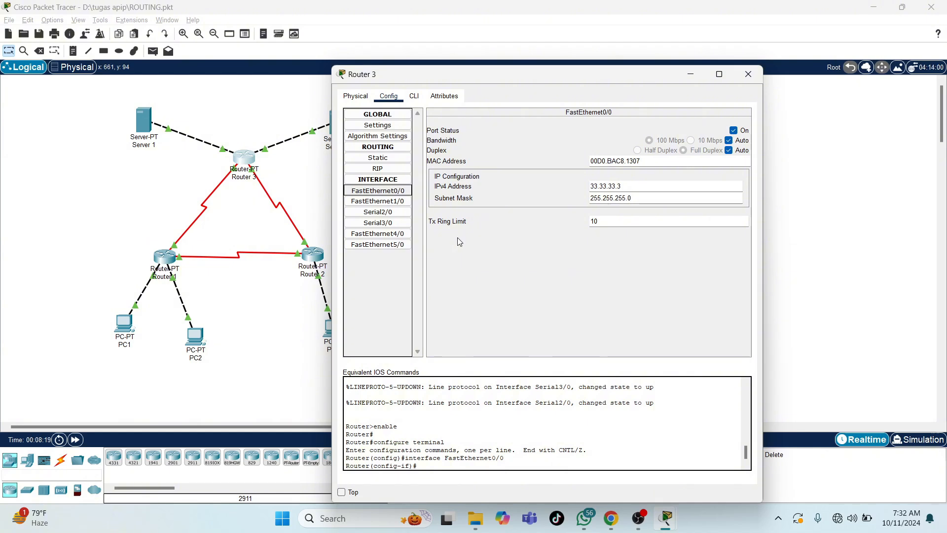
pyautogui.click(373, 202)
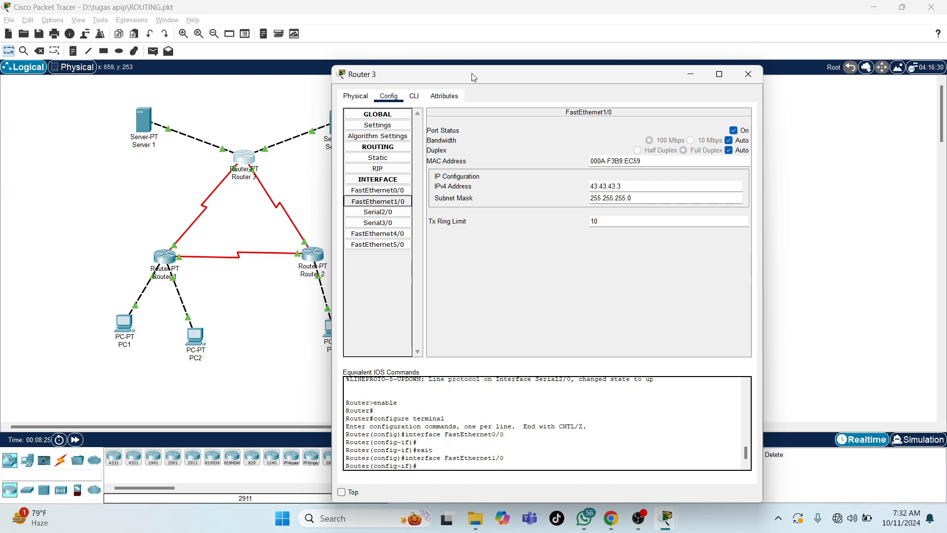
pyautogui.moveTo(471, 74); pyautogui.dragTo(527, 69)
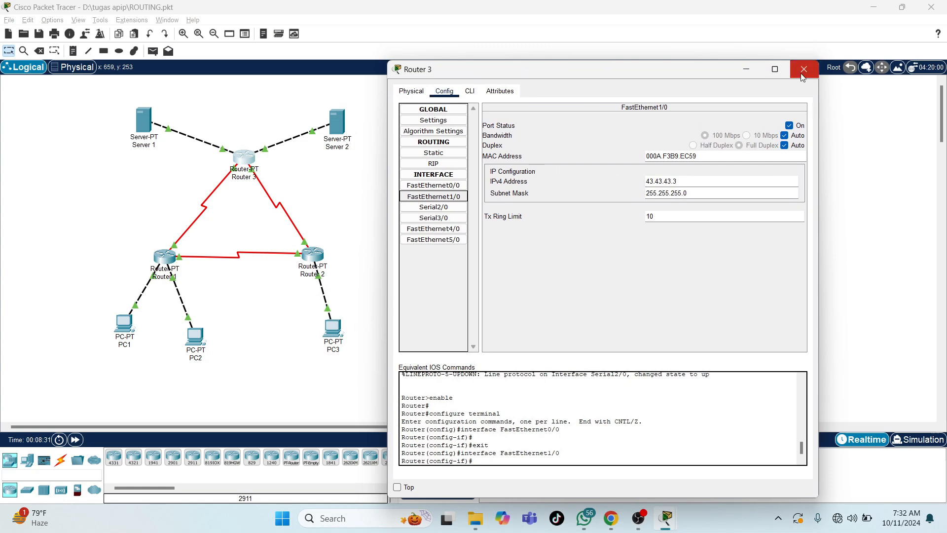
pyautogui.click(434, 196)
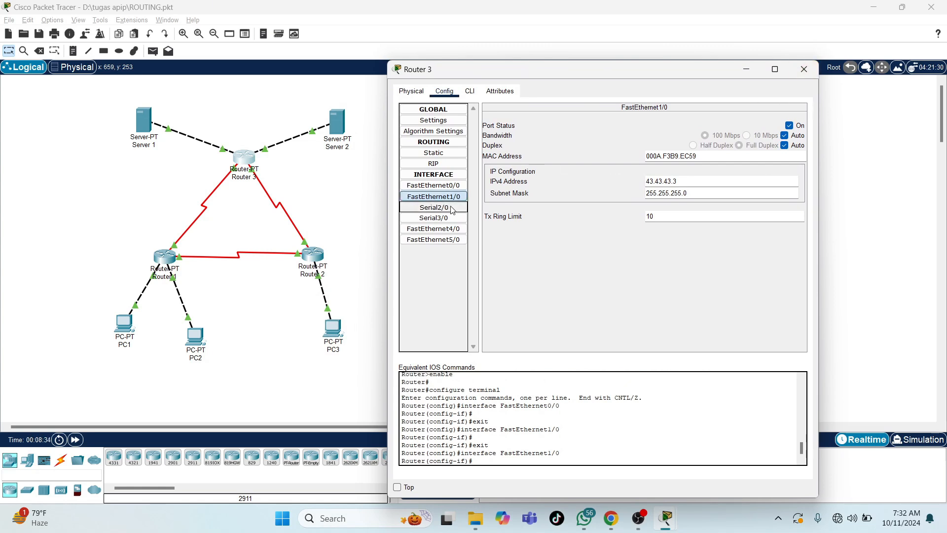
pyautogui.click(451, 208)
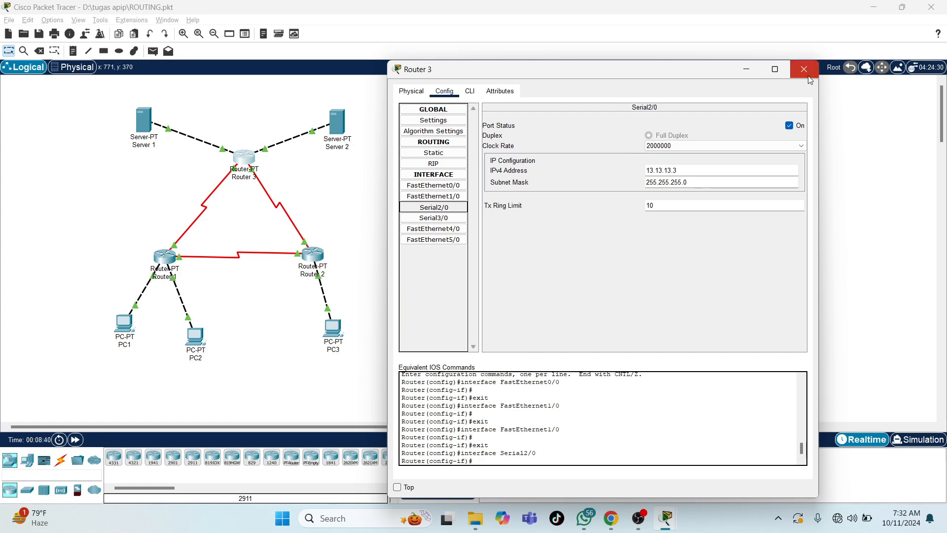
pyautogui.click(451, 219)
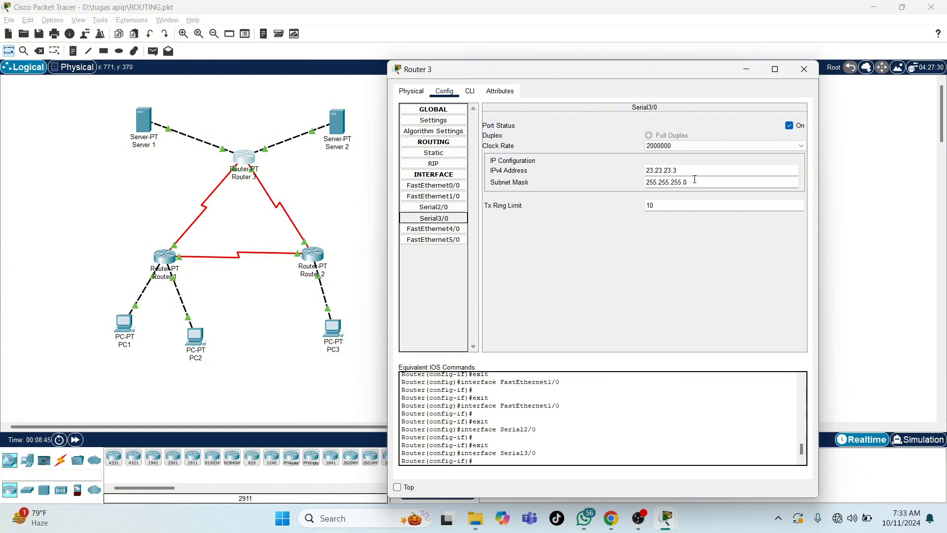
pyautogui.click(804, 69)
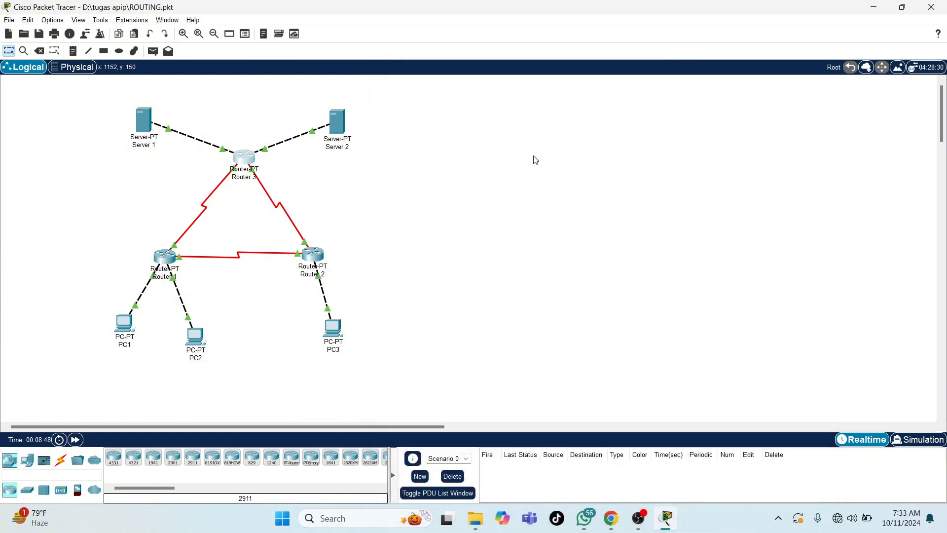
# Step: Review Server 1's static IP configuration, including its IPv4 address, subnet mask and default gateway
pyautogui.click(142, 143)
pyautogui.click(389, 95)
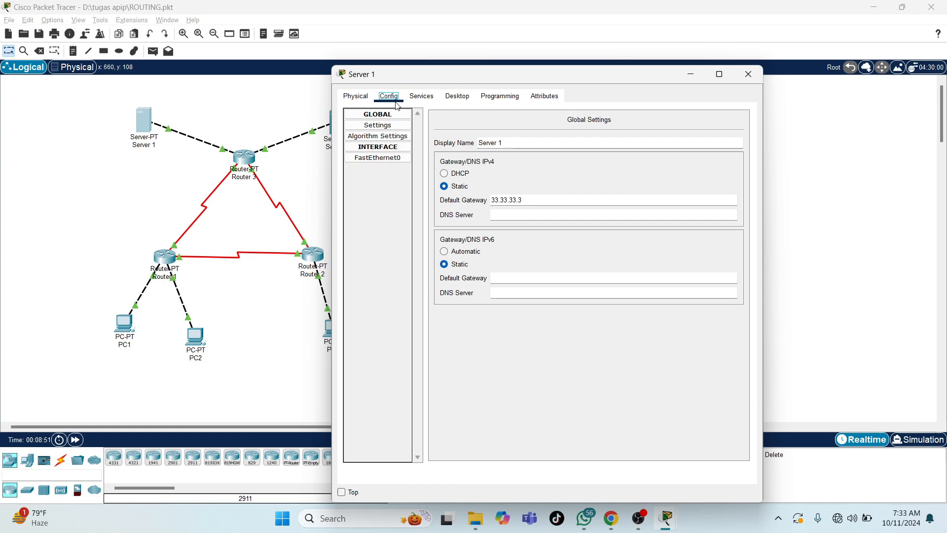
pyautogui.click(421, 95)
pyautogui.click(389, 96)
pyautogui.click(457, 96)
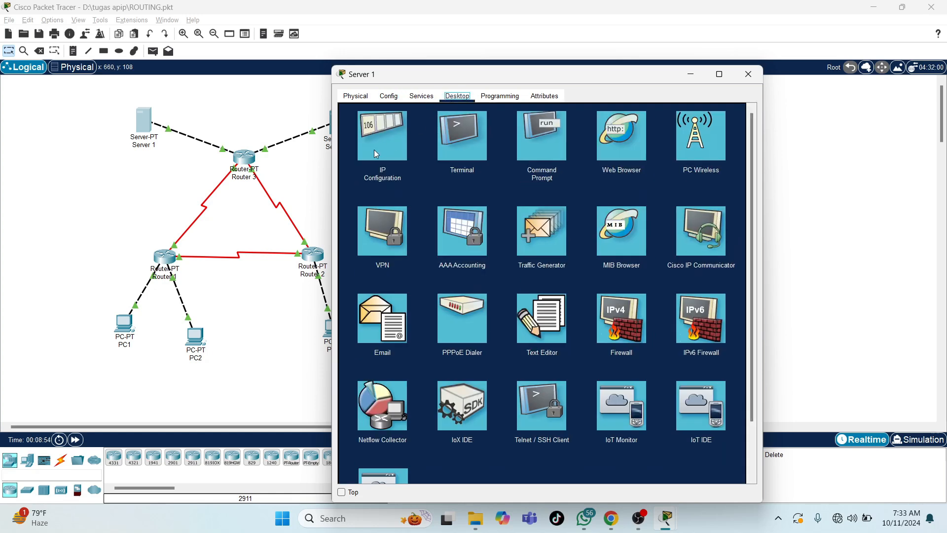
pyautogui.click(374, 150)
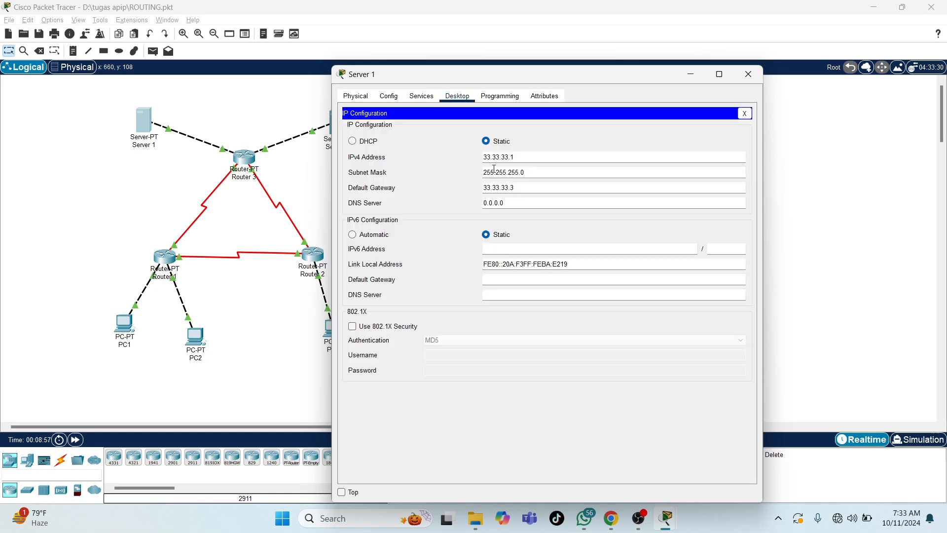
pyautogui.click(749, 74)
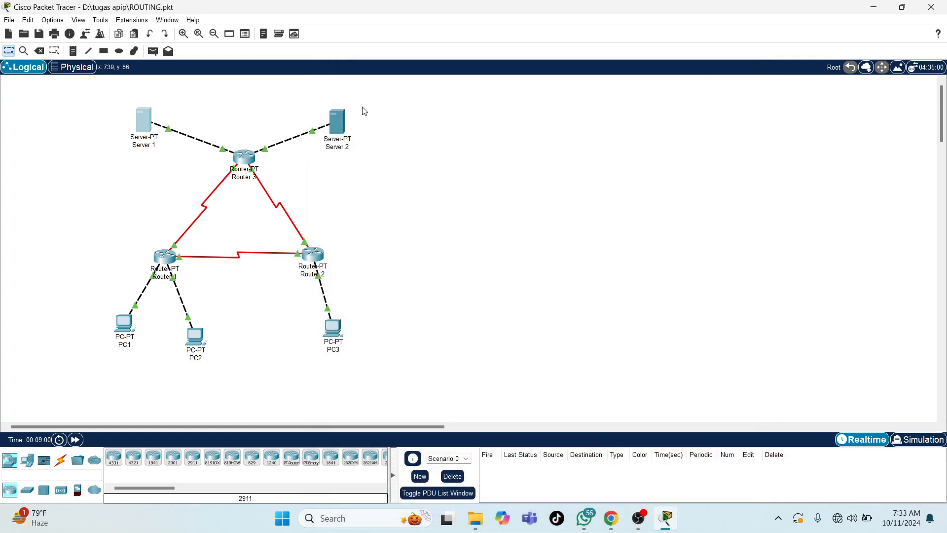
# Step: Review Server 2's static IP configuration, including its IPv4 address, subnet mask and default gateway
pyautogui.click(337, 120)
pyautogui.click(389, 96)
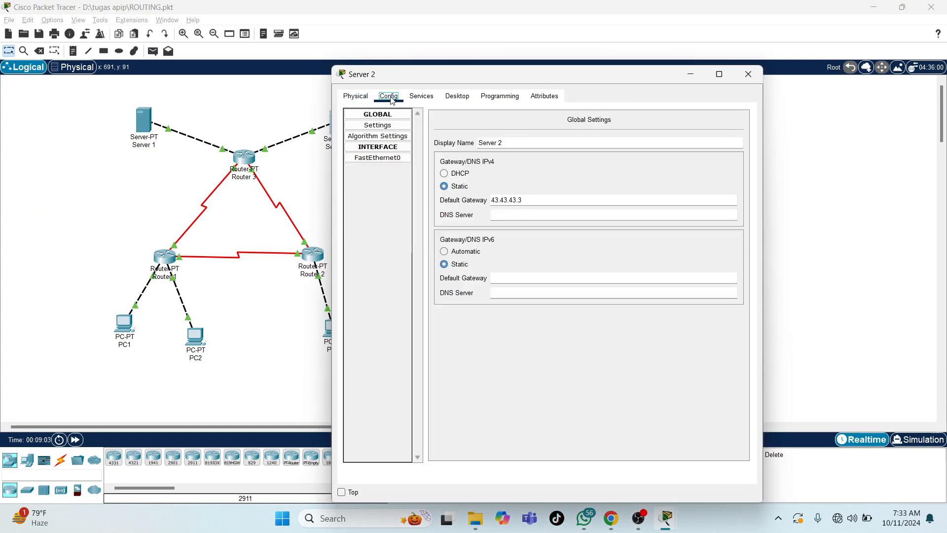
pyautogui.click(443, 100)
pyautogui.click(375, 162)
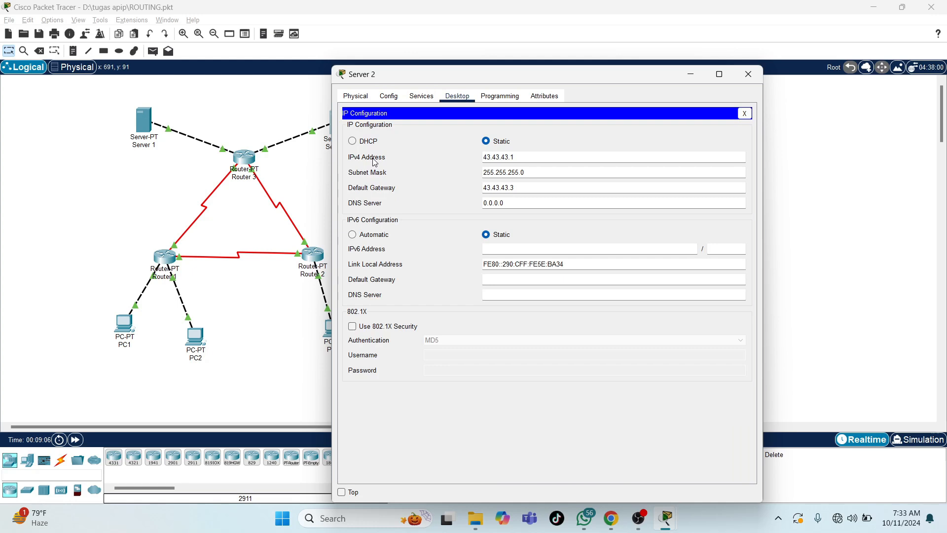
pyautogui.click(746, 79)
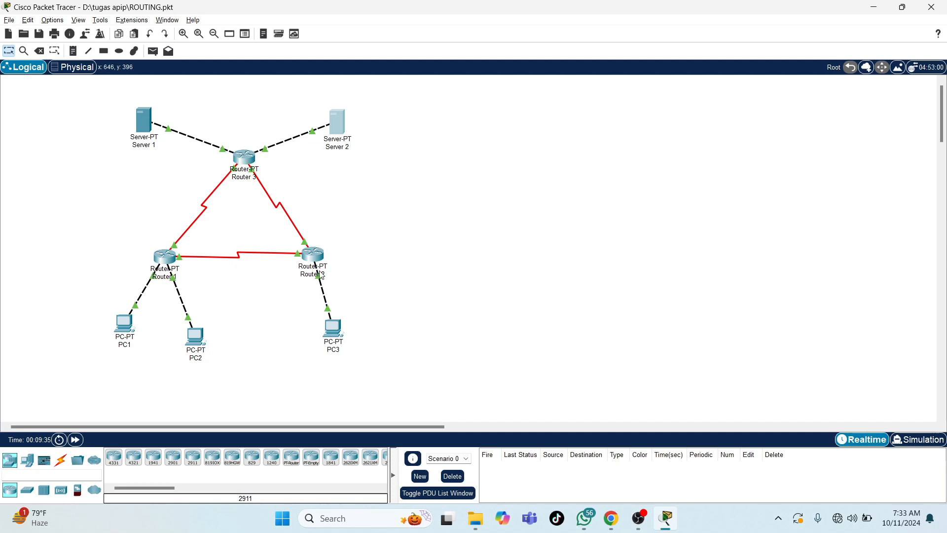
# Step: Examine Router 1's static routes, checking each destination network and its next hop
pyautogui.click(165, 256)
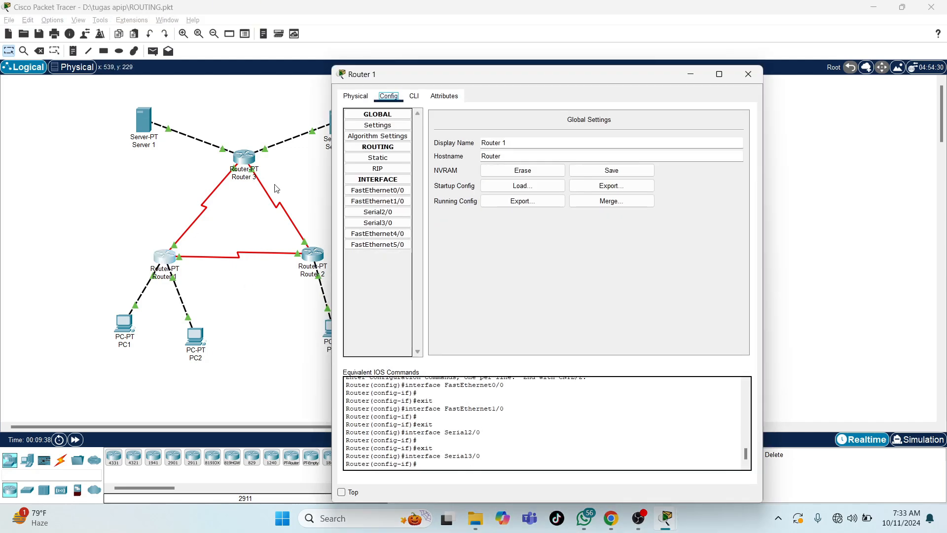
pyautogui.click(378, 157)
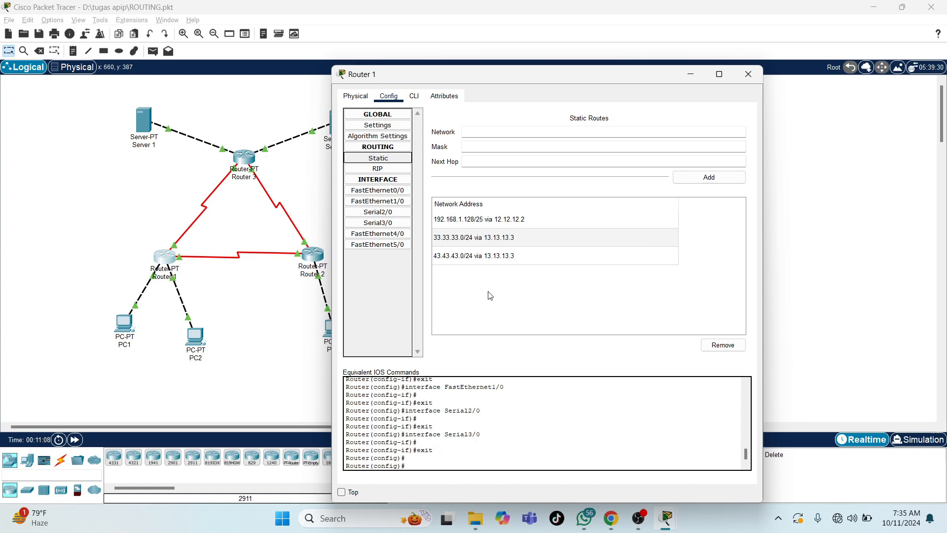
pyautogui.click(746, 74)
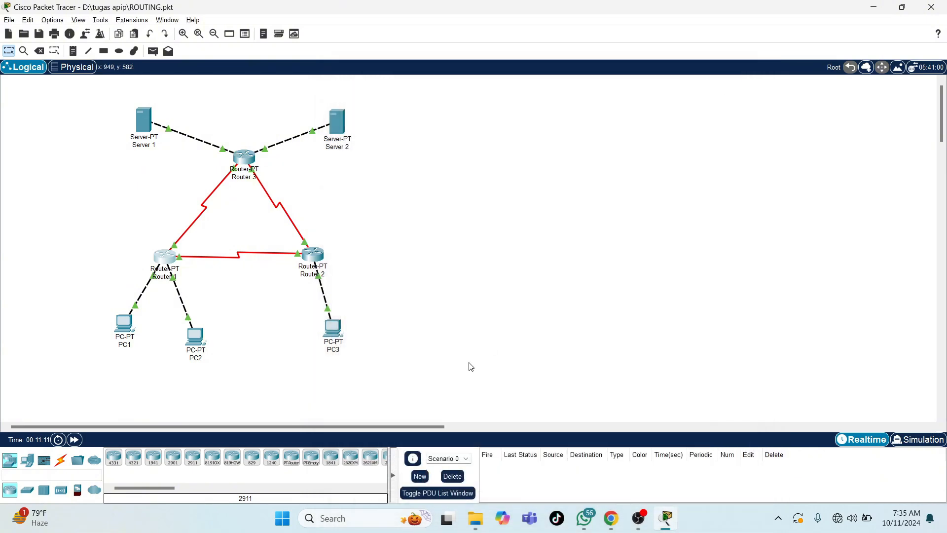
# Step: Examine Router 2's static routes, checking each destination network and its next hop
pyautogui.click(310, 258)
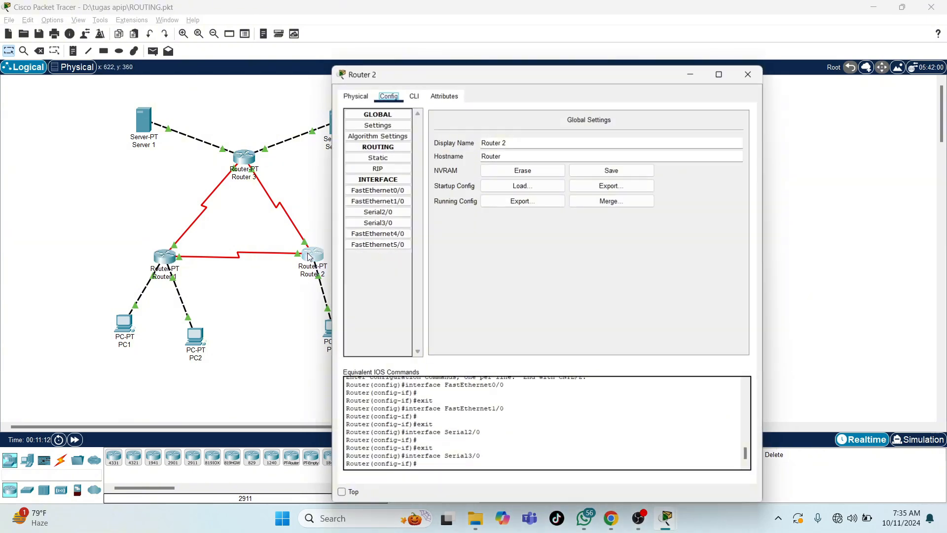
pyautogui.click(400, 165)
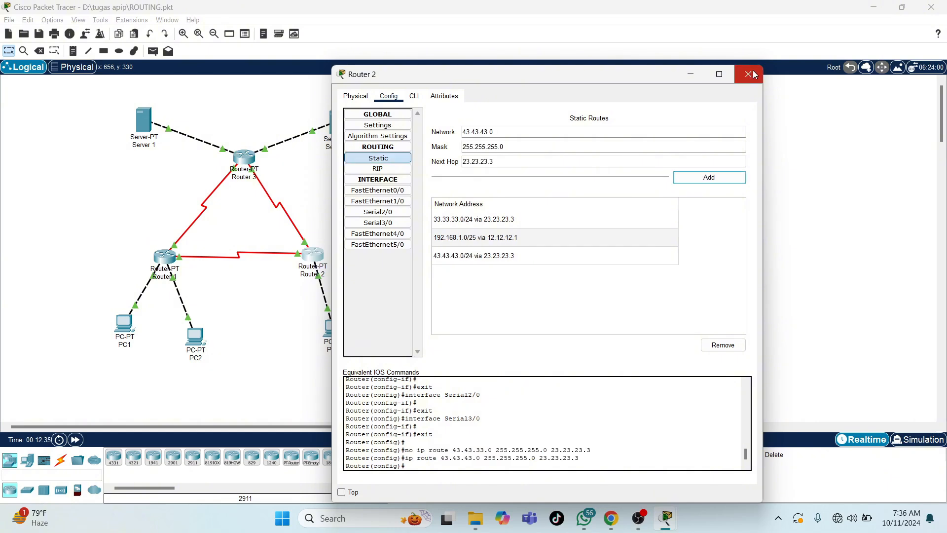
pyautogui.click(518, 290)
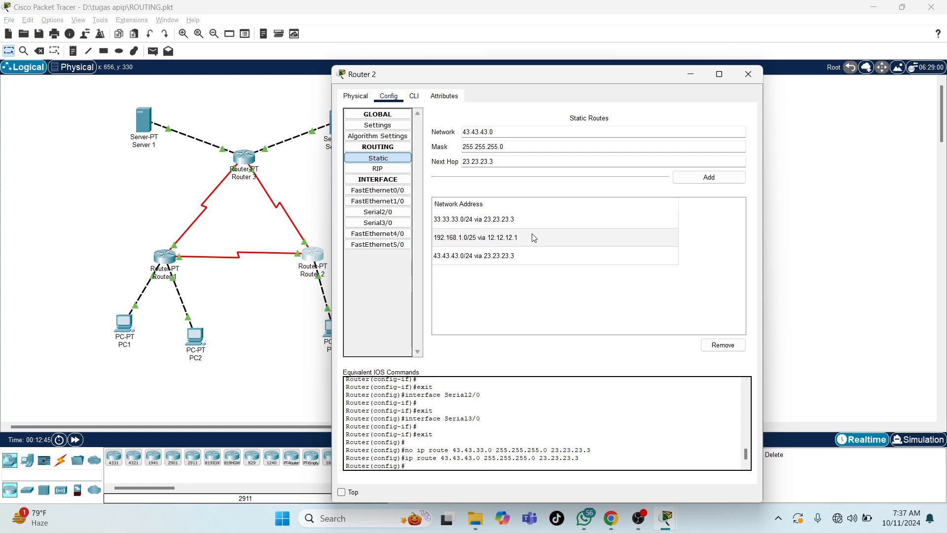
pyautogui.click(735, 77)
pyautogui.hotkey('alt', 'F4')
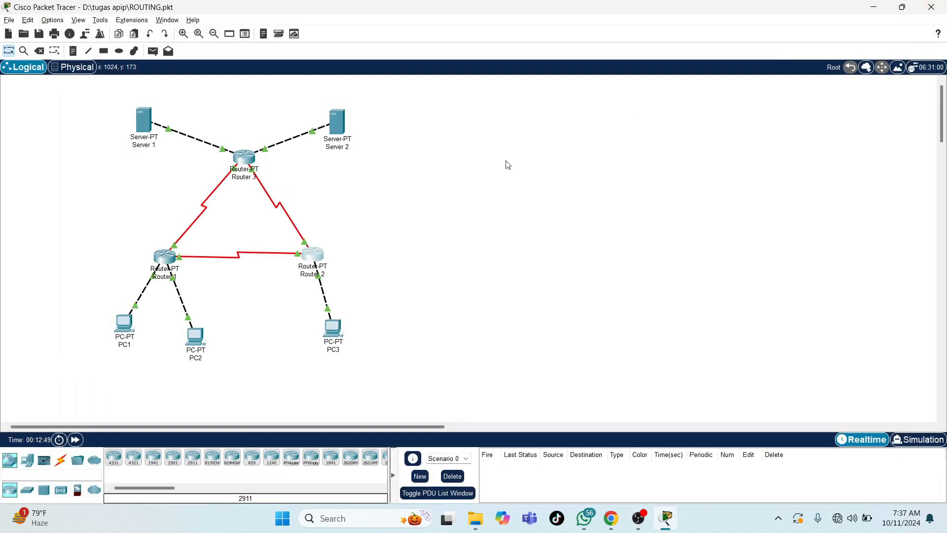
# Step: Examine Router 3's static routes, checking each destination network and its next hop
pyautogui.click(244, 157)
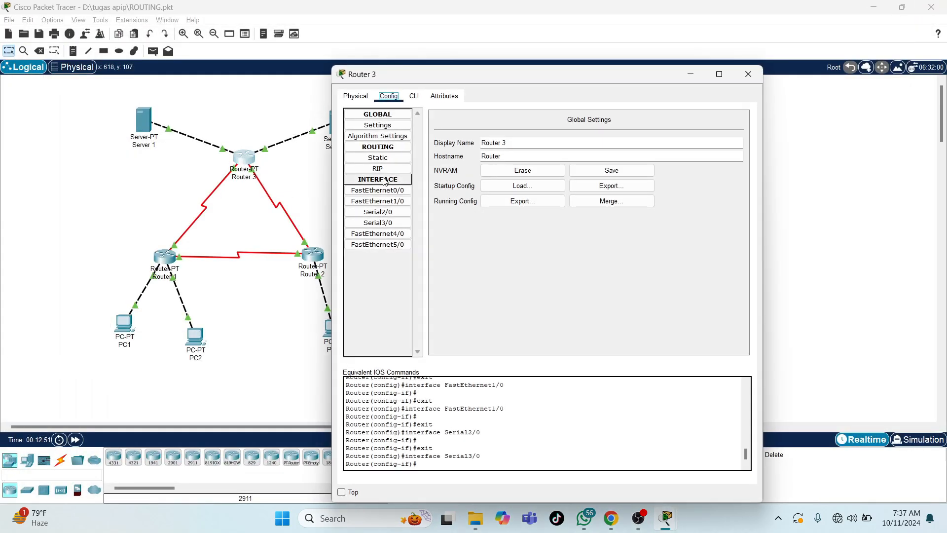
pyautogui.click(378, 158)
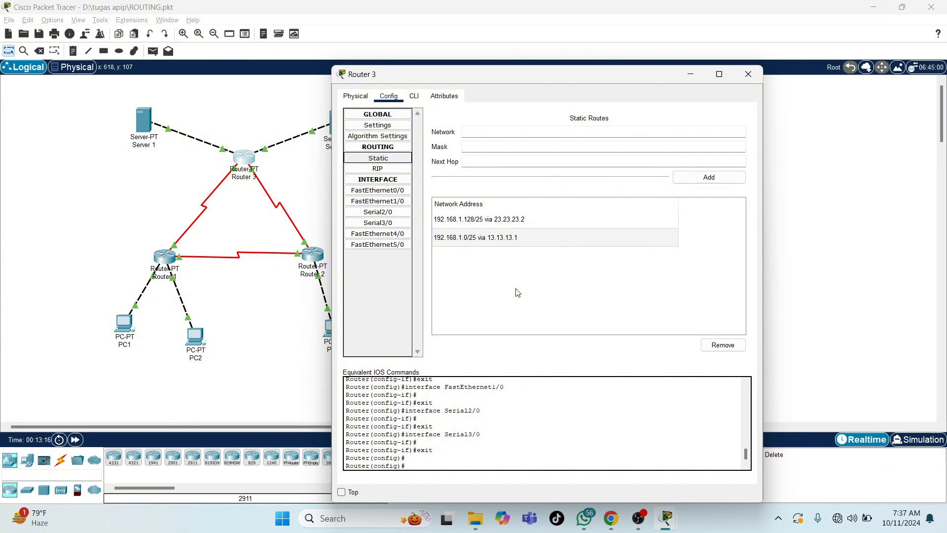
pyautogui.click(748, 74)
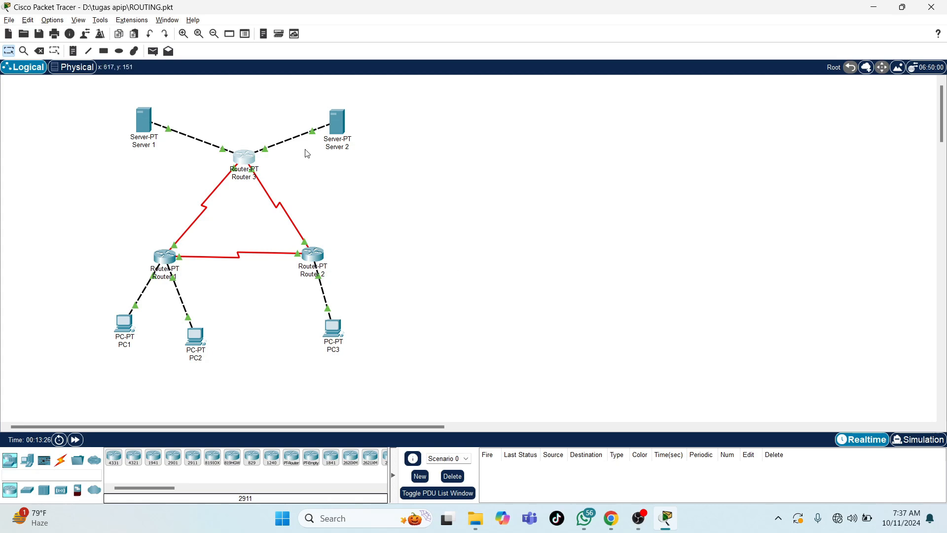
# Step: In Simulation mode, send a simple PDU from PC1 to PC2 and advance it event by event until the reply reaches PC1
pyautogui.click(917, 439)
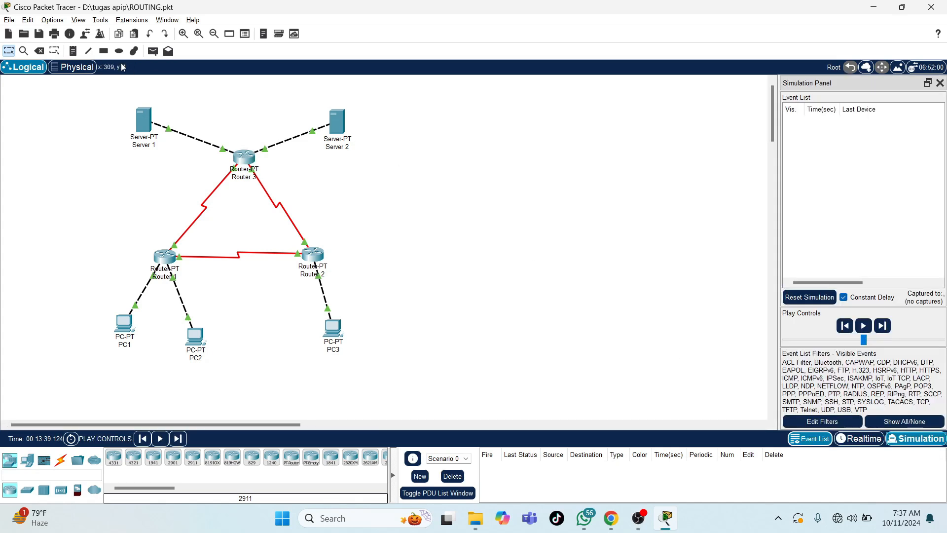
pyautogui.click(153, 51)
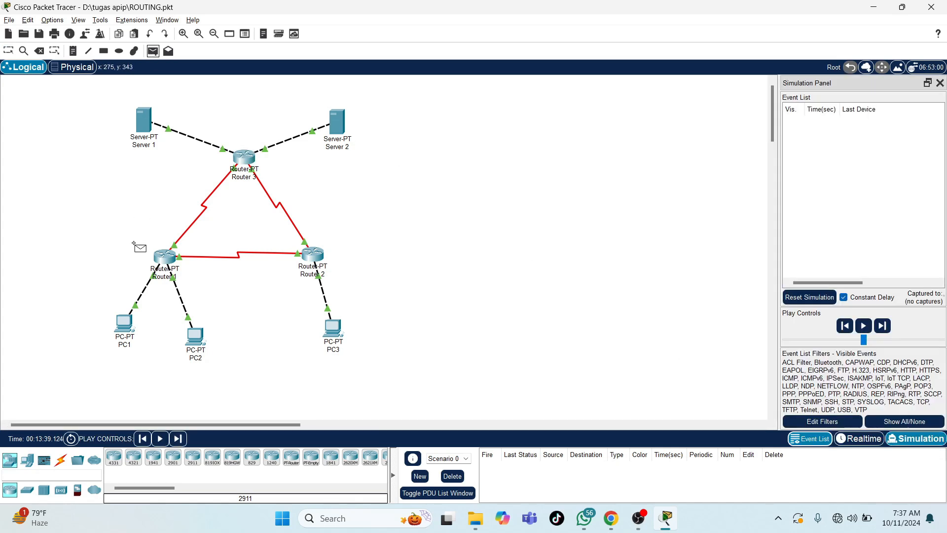
pyautogui.click(120, 324)
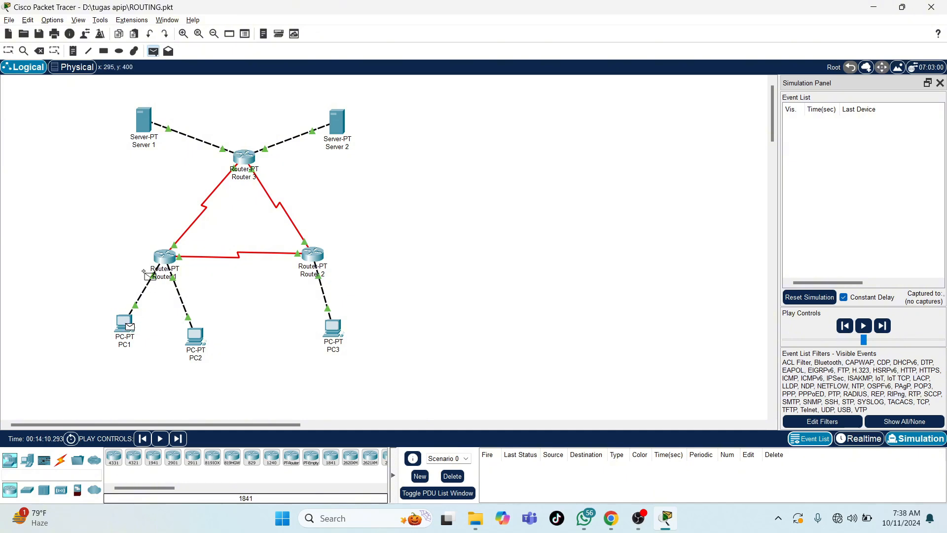
pyautogui.click(194, 336)
pyautogui.click(885, 326)
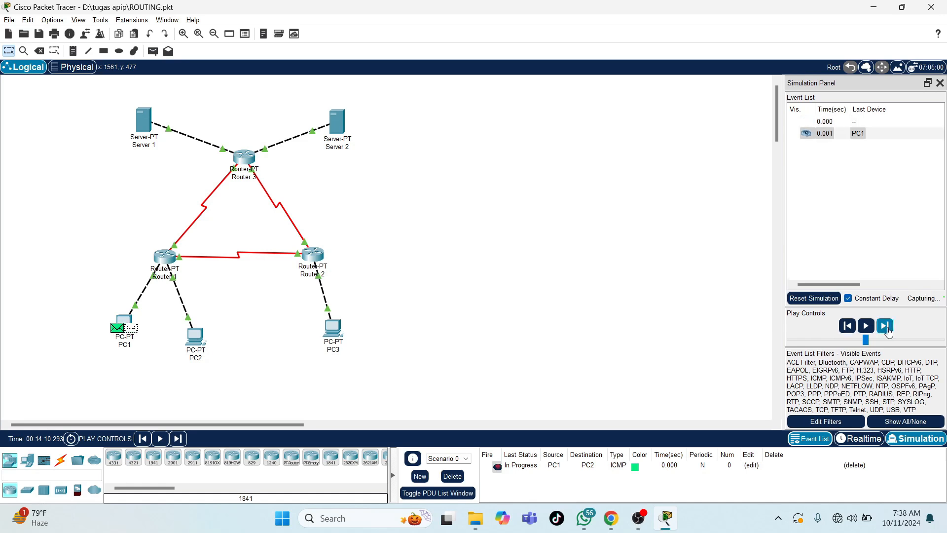
pyautogui.click(886, 327)
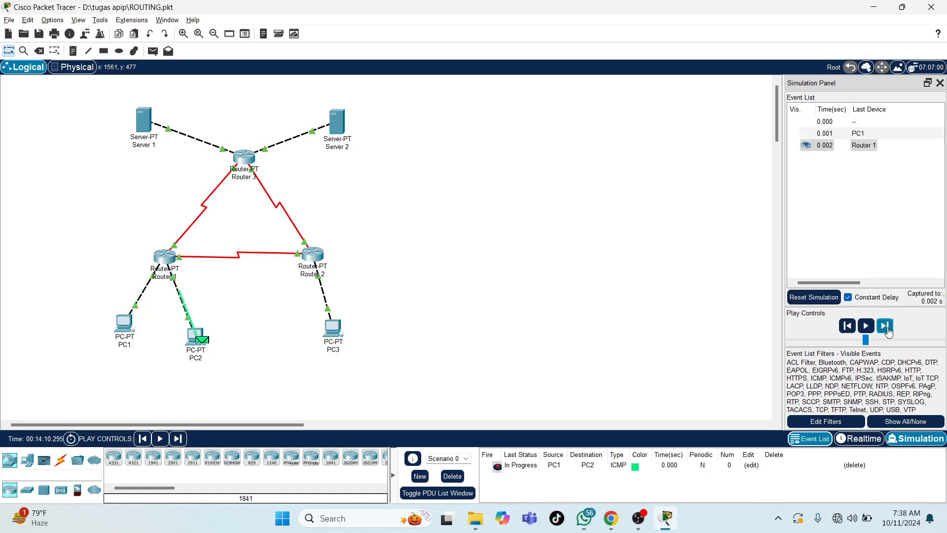
pyautogui.click(887, 329)
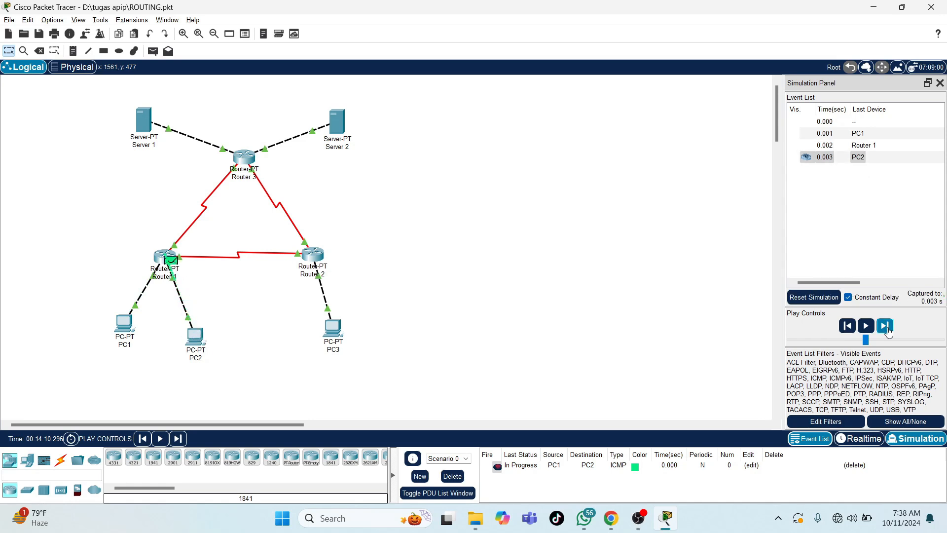
pyautogui.click(887, 327)
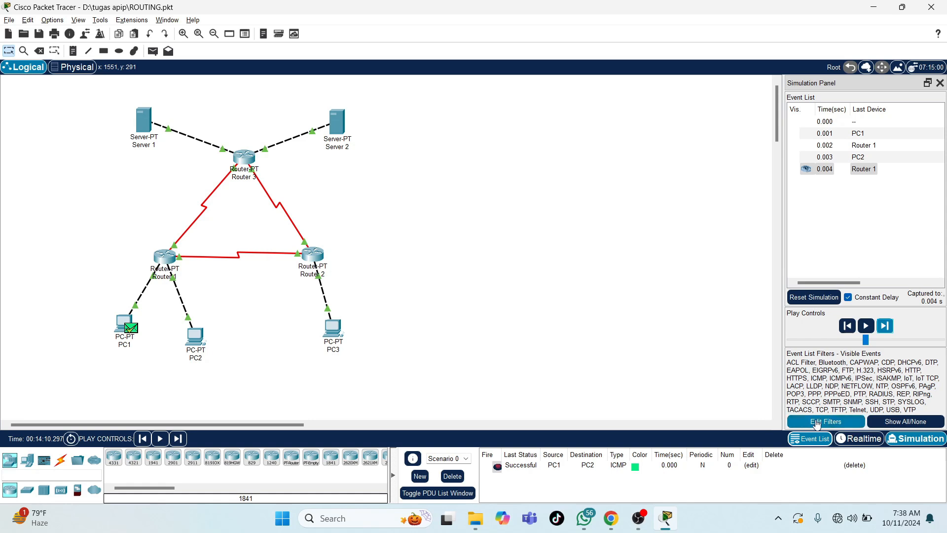
# Step: Re-enter Simulation mode and advance a simple PDU from PC1 to PC3 event by event until the reply reaches PC1
pyautogui.click(859, 439)
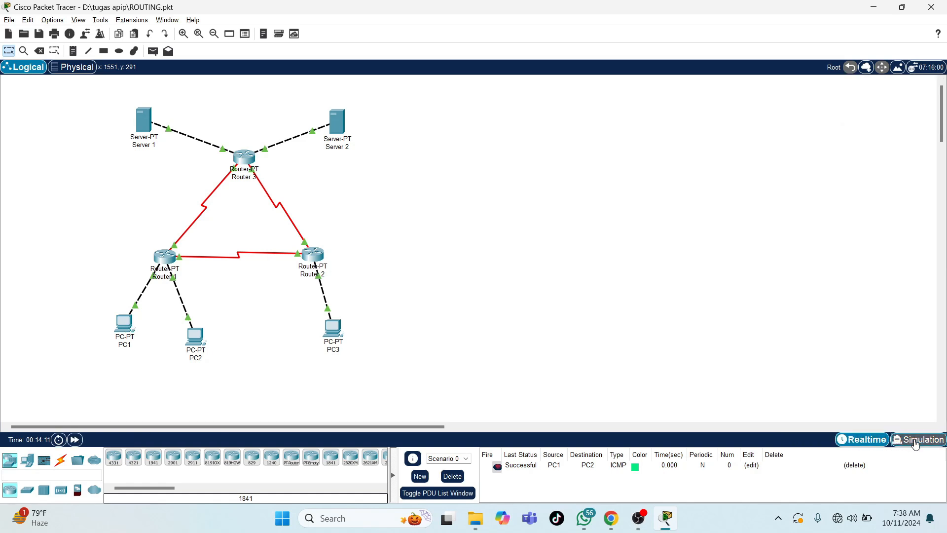
pyautogui.click(916, 441)
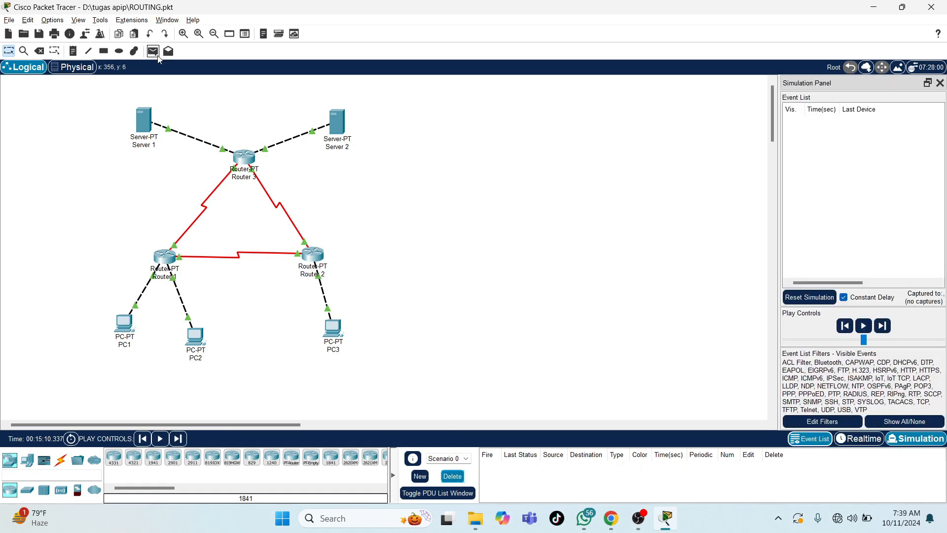
pyautogui.click(883, 327)
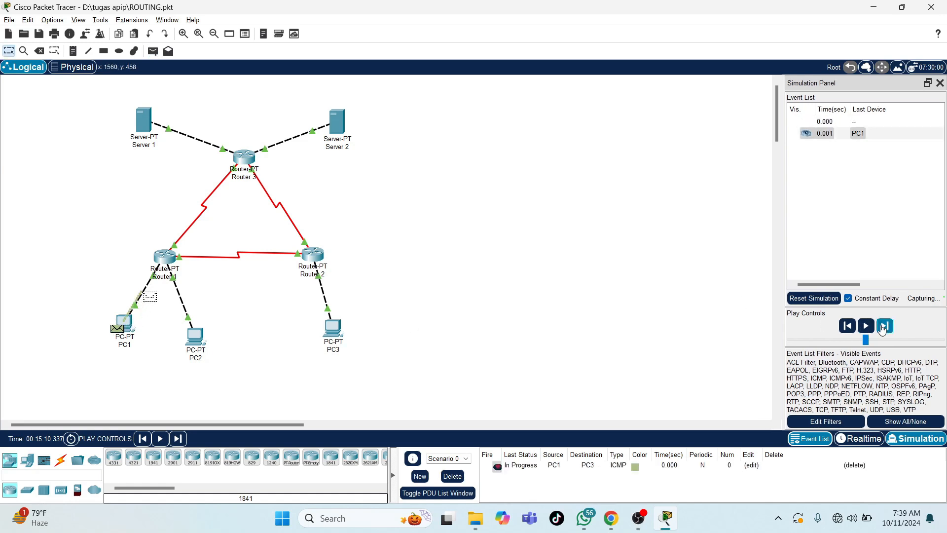
pyautogui.click(884, 328)
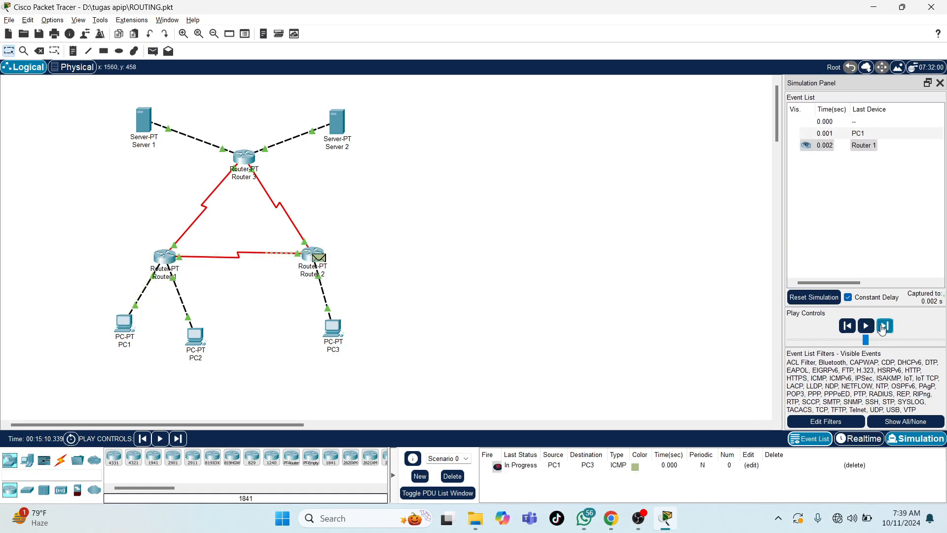
pyautogui.click(883, 327)
pyautogui.click(883, 327)
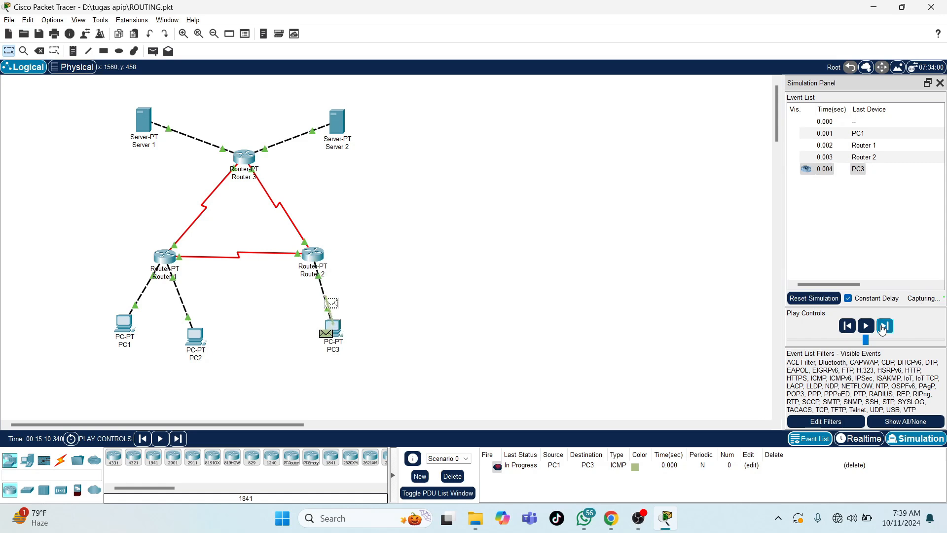
pyautogui.click(884, 327)
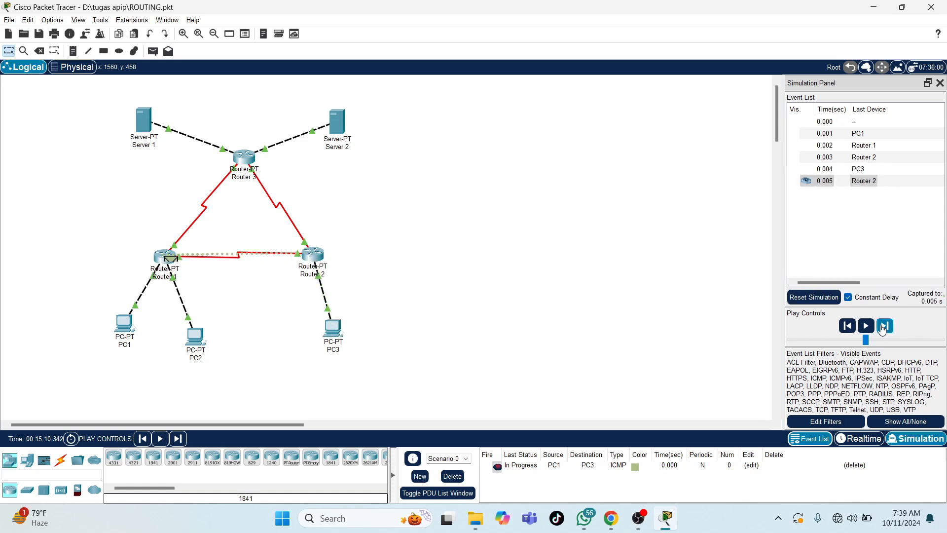
pyautogui.click(883, 326)
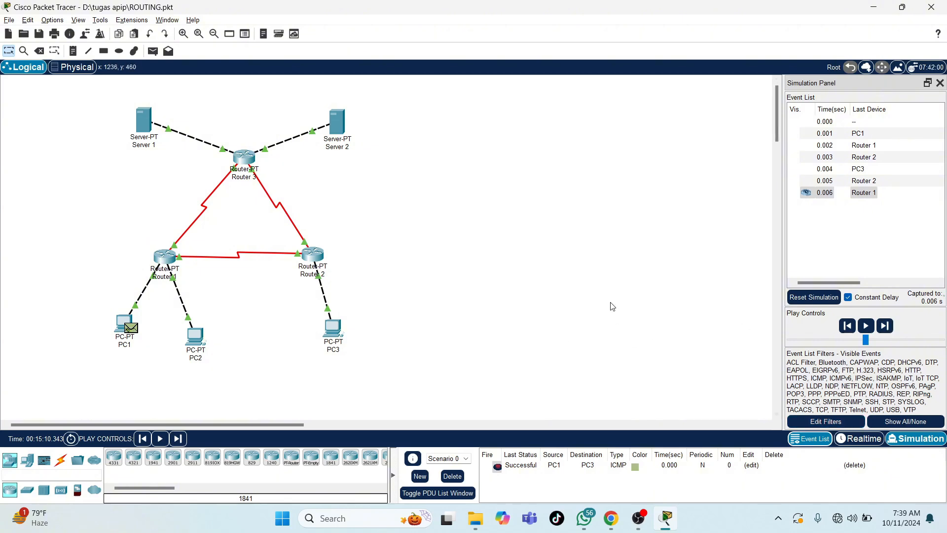
# Step: Clear the previous PDU and advance a simple PDU from PC1 to Server 1 event by event until the reply reaches PC1
pyautogui.click(453, 476)
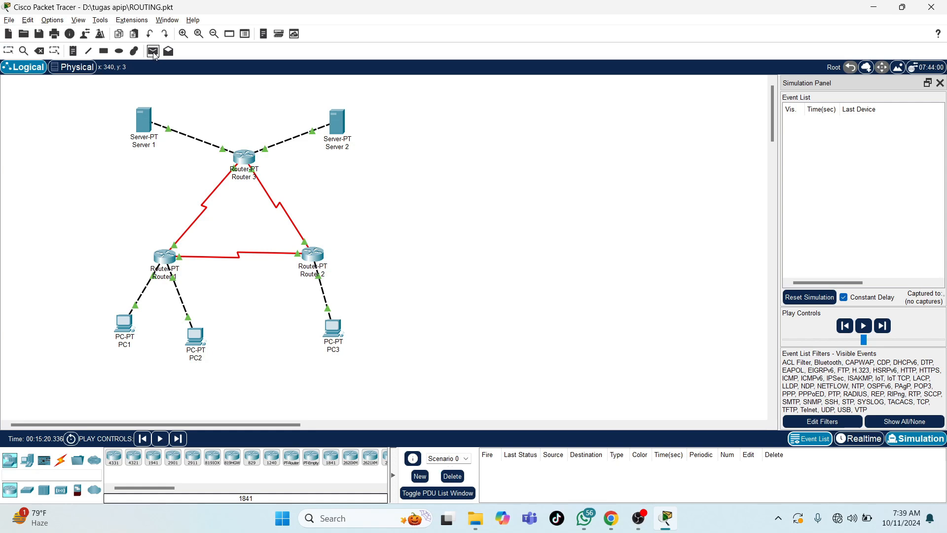
pyautogui.click(153, 51)
pyautogui.click(130, 327)
pyautogui.click(144, 120)
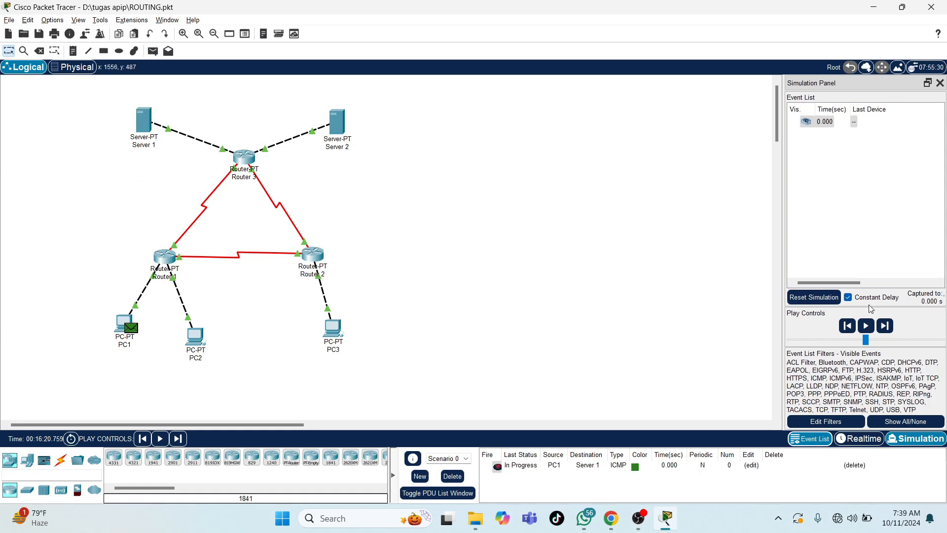
pyautogui.click(885, 327)
pyautogui.click(885, 328)
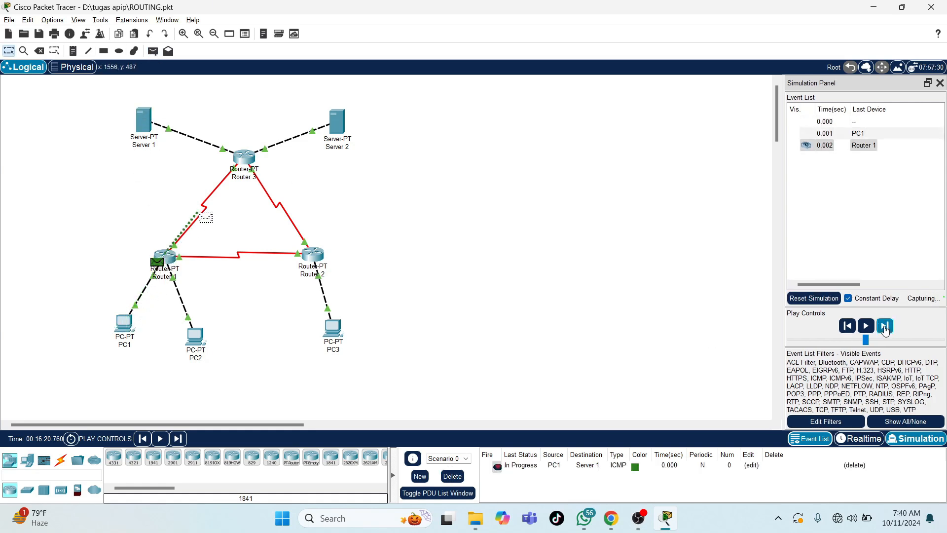
pyautogui.click(885, 326)
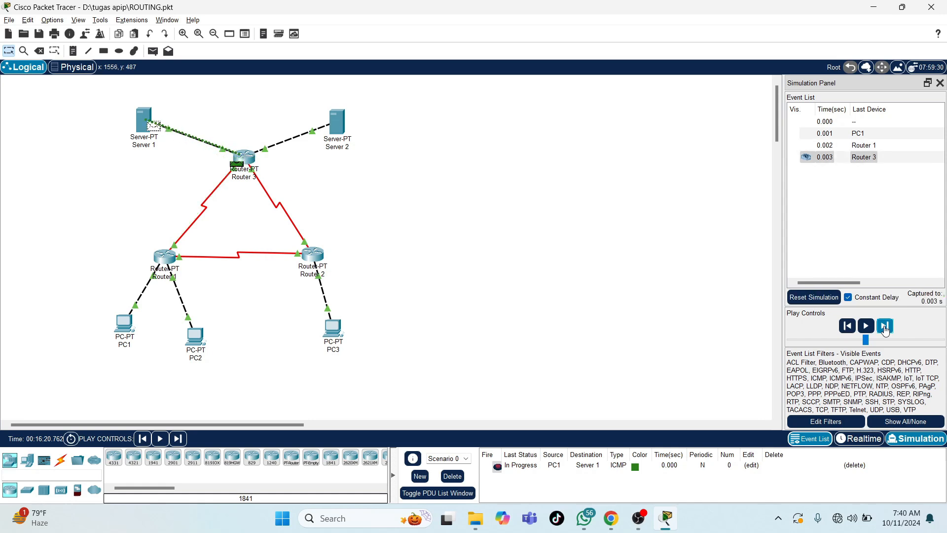
pyautogui.click(886, 327)
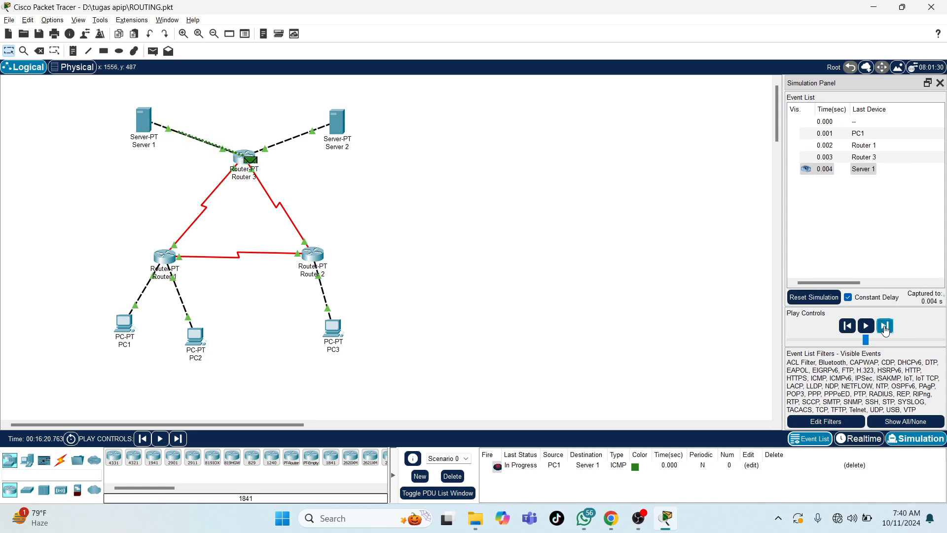
pyautogui.click(886, 327)
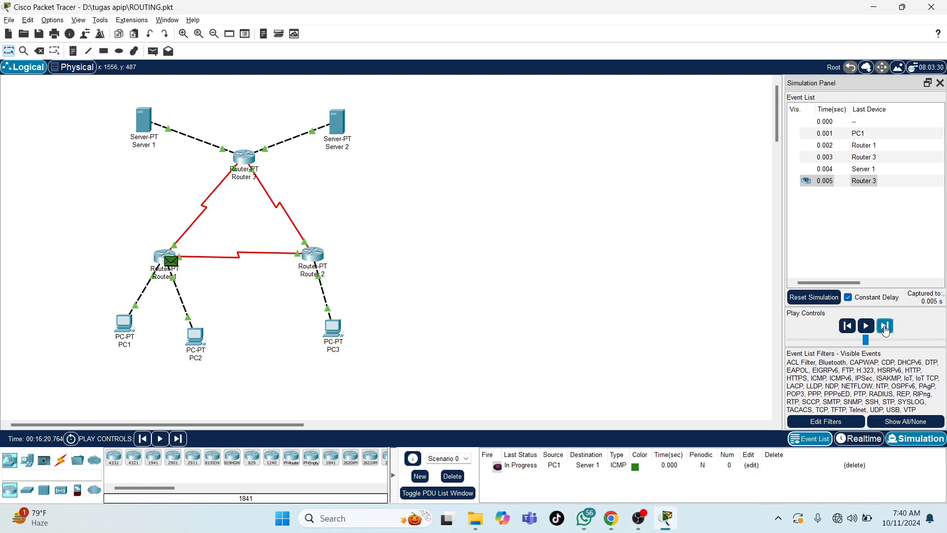
pyautogui.click(886, 327)
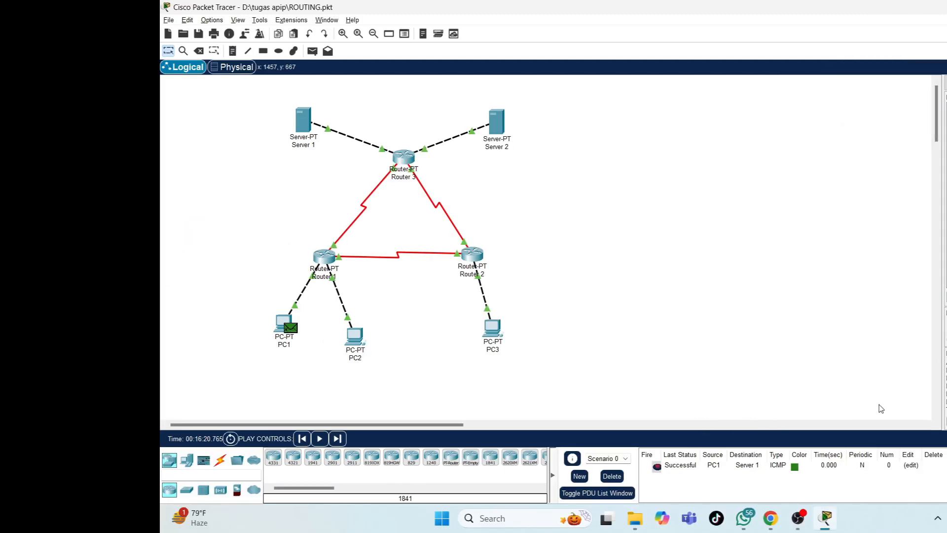
# Step: Delete the finished test and step a new simple PDU from PC1 to Server 2 through to its reply at PC1
pyautogui.click(612, 476)
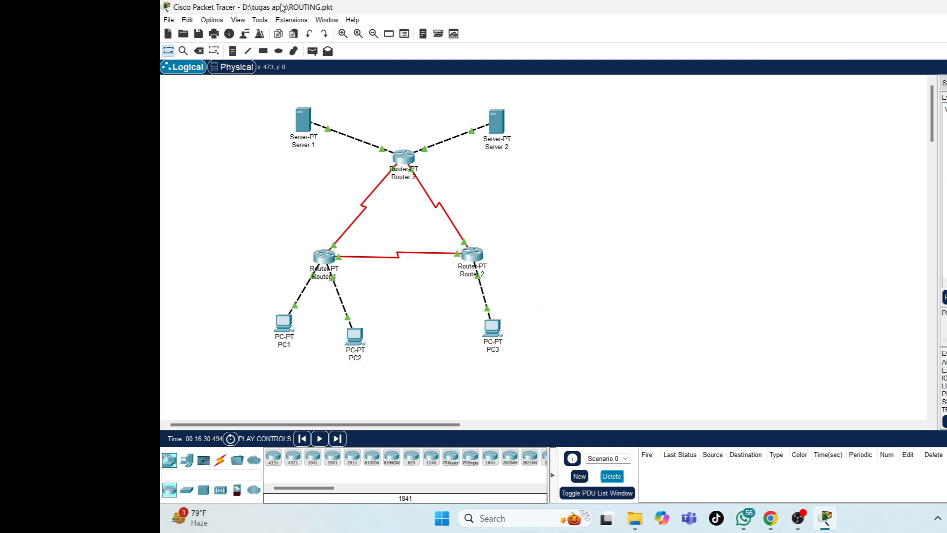
pyautogui.click(312, 51)
pyautogui.click(311, 328)
pyautogui.click(519, 124)
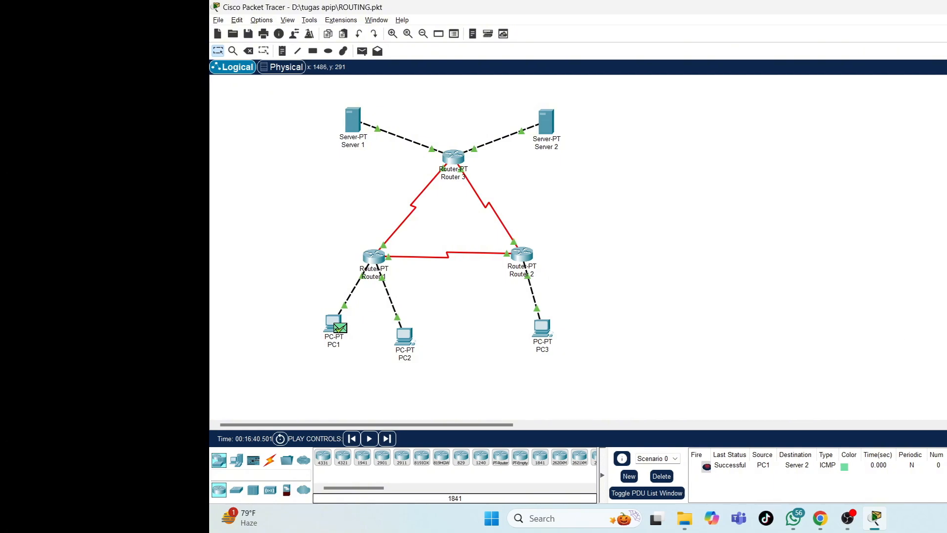
# Step: Clear the scenario and send a simple PDU from PC3 to PC1, advancing it until the reply returns to PC3
pyautogui.click(662, 476)
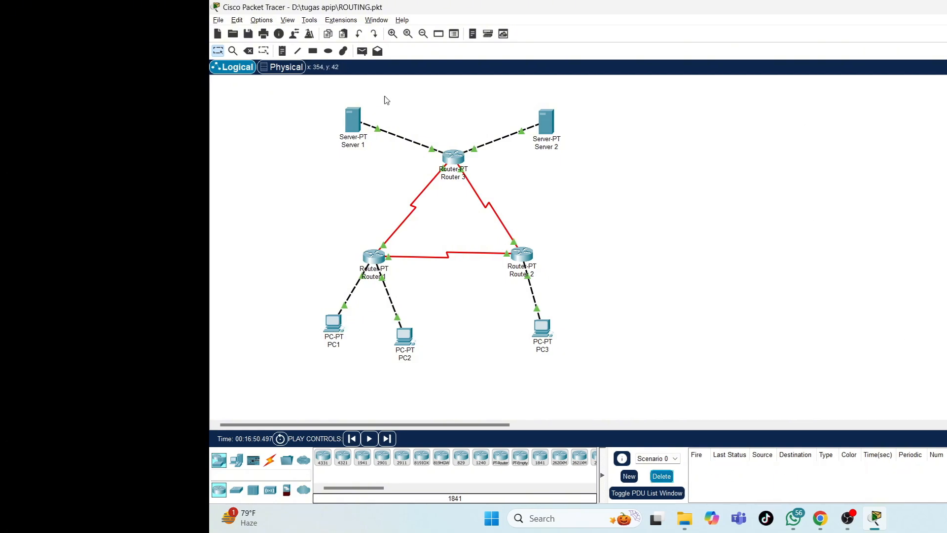
pyautogui.click(362, 51)
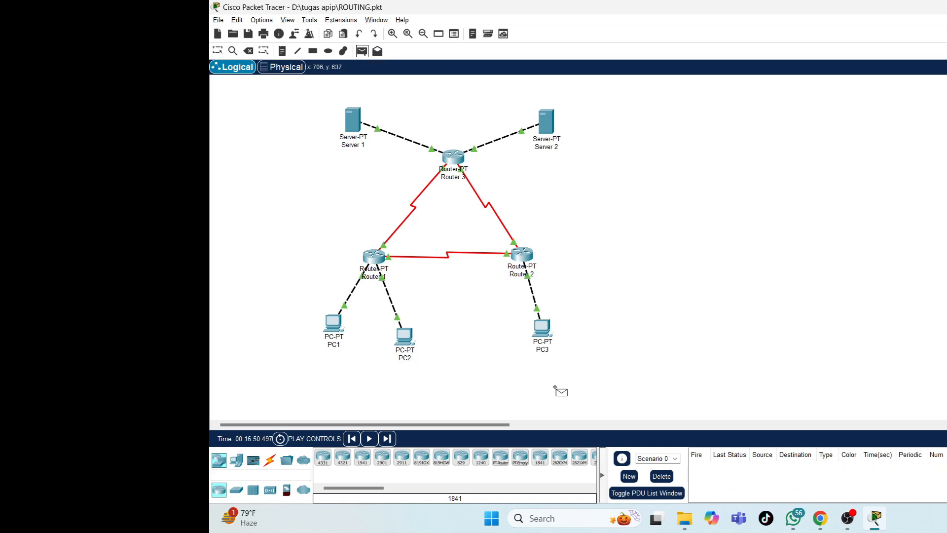
pyautogui.click(543, 327)
pyautogui.click(333, 323)
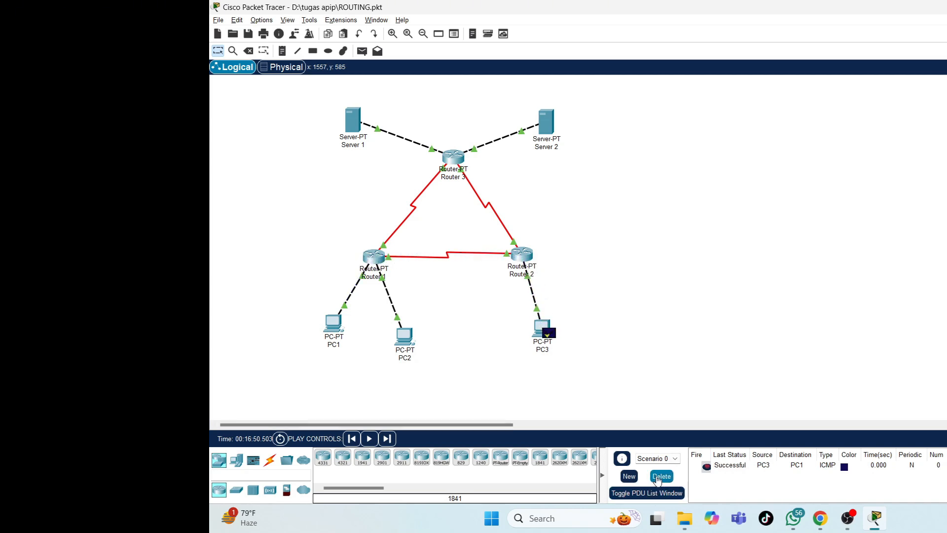
# Step: Clear the scenario and send a simple PDU from PC3 to PC2, advancing it until the reply returns to PC3
pyautogui.click(660, 477)
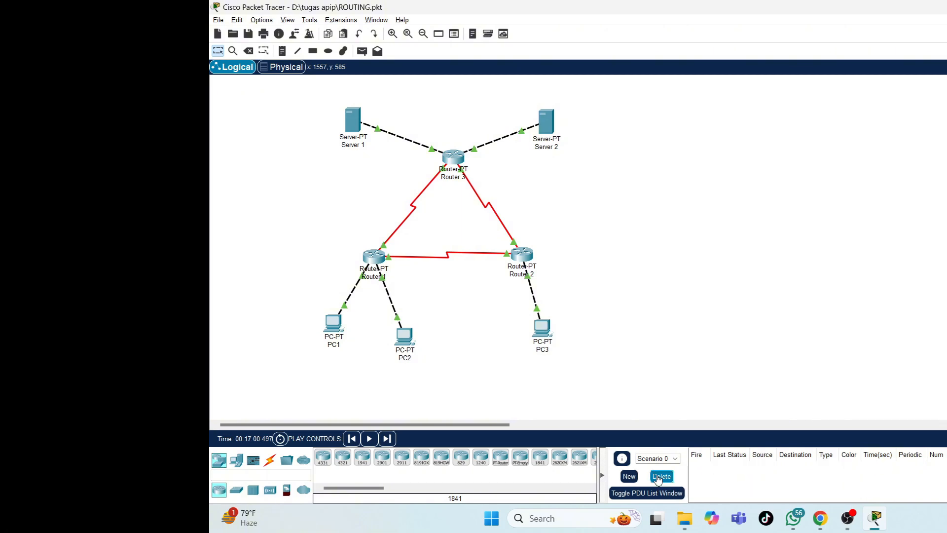
pyautogui.click(362, 52)
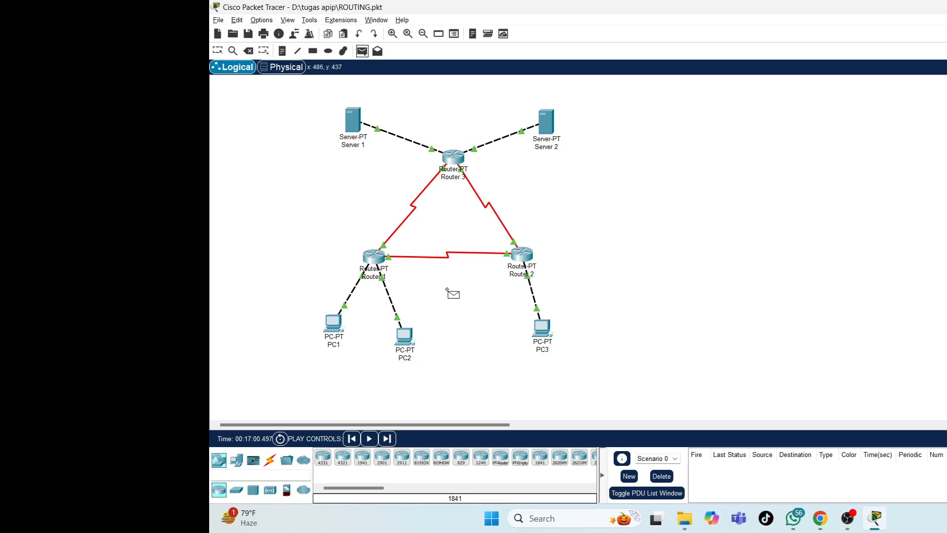
pyautogui.click(542, 327)
pyautogui.click(405, 337)
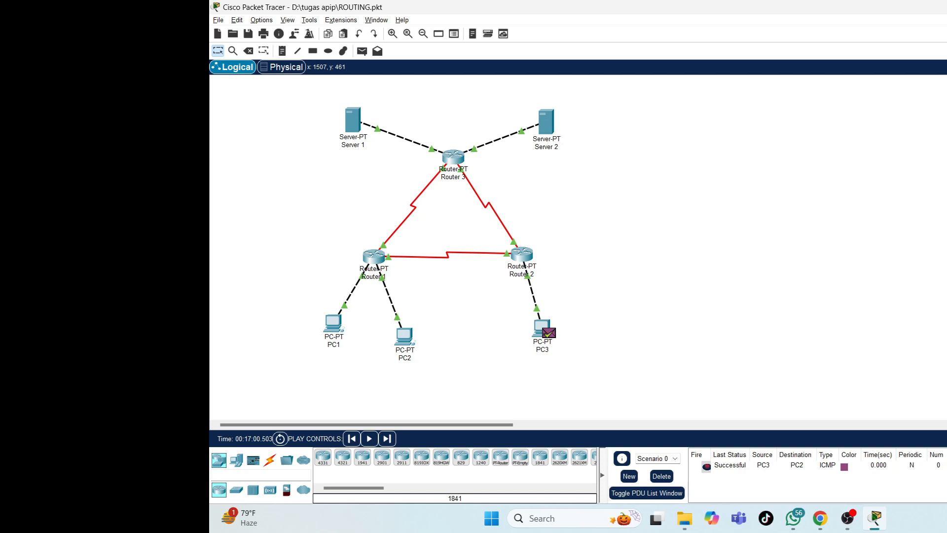
# Step: Clear the scenario and send a simple PDU from PC3 to Server 1, advancing it until the reply returns to PC3
pyautogui.click(662, 476)
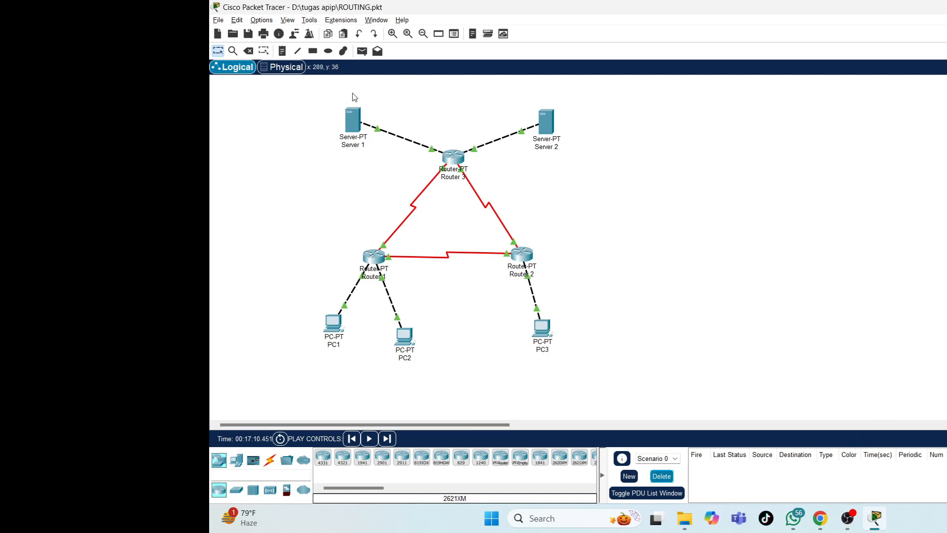
pyautogui.click(362, 51)
pyautogui.click(542, 327)
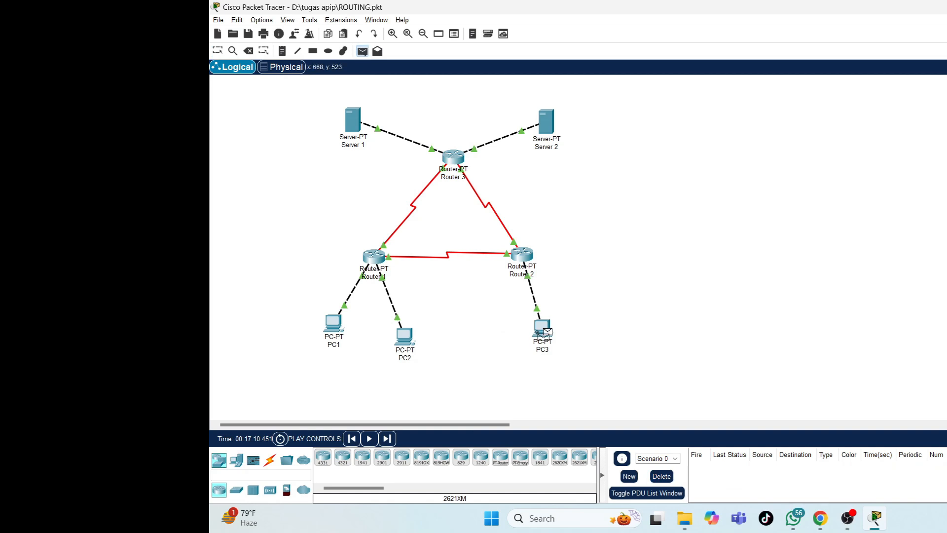
pyautogui.click(353, 120)
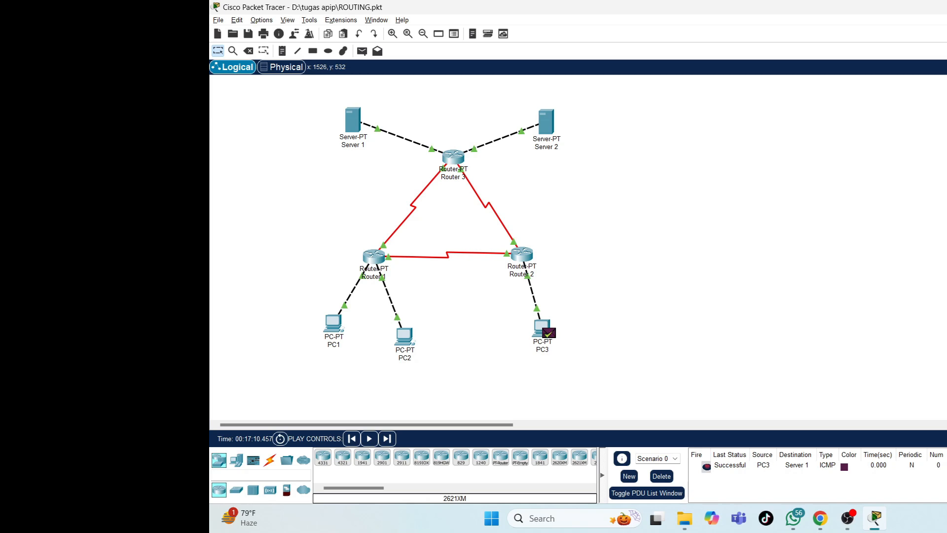
# Step: Clear the scenario and send a simple PDU from PC3 to Server 2, advancing it until the reply returns to PC3
pyautogui.click(662, 476)
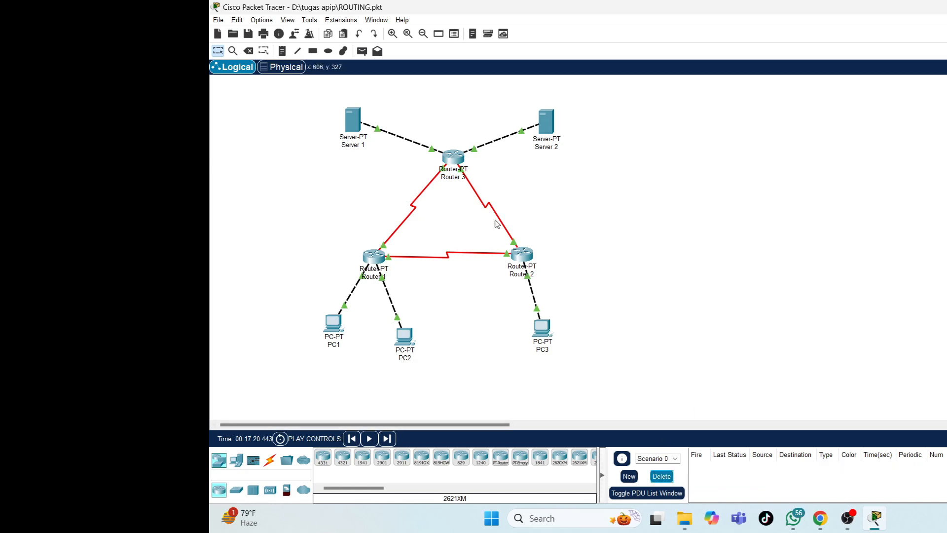
pyautogui.click(362, 51)
pyautogui.click(542, 327)
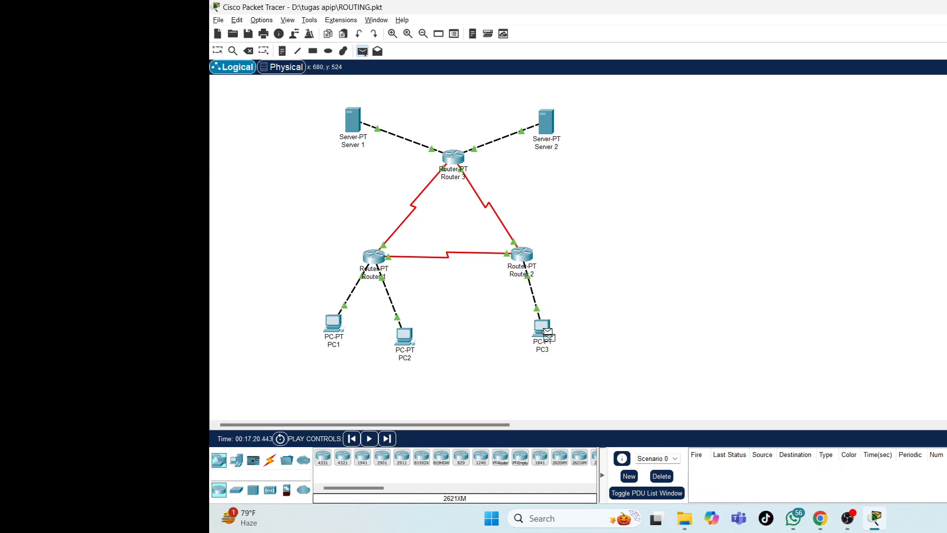
pyautogui.click(551, 127)
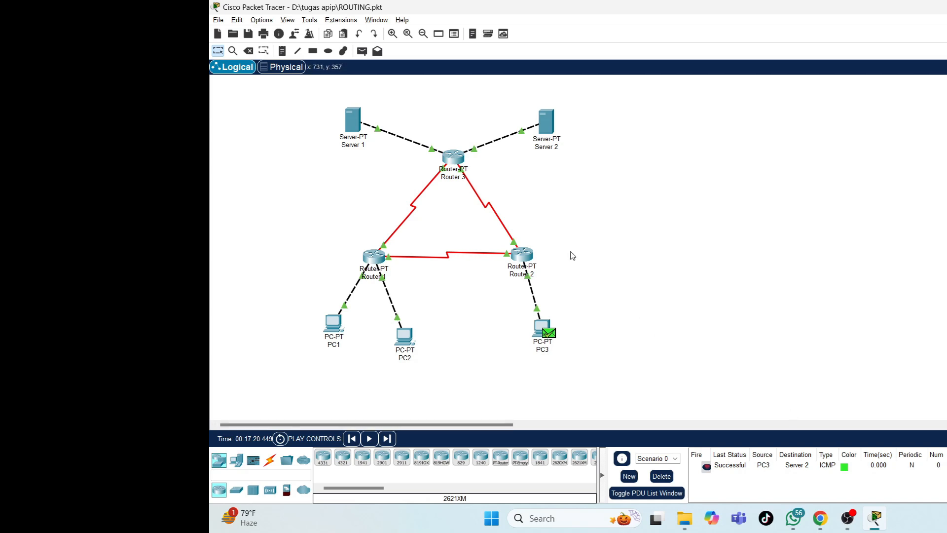
# Step: Clear the scenario and send a simple PDU from Server 2 to Server 1, advancing it until the reply returns to Server 2
pyautogui.click(662, 477)
pyautogui.click(362, 51)
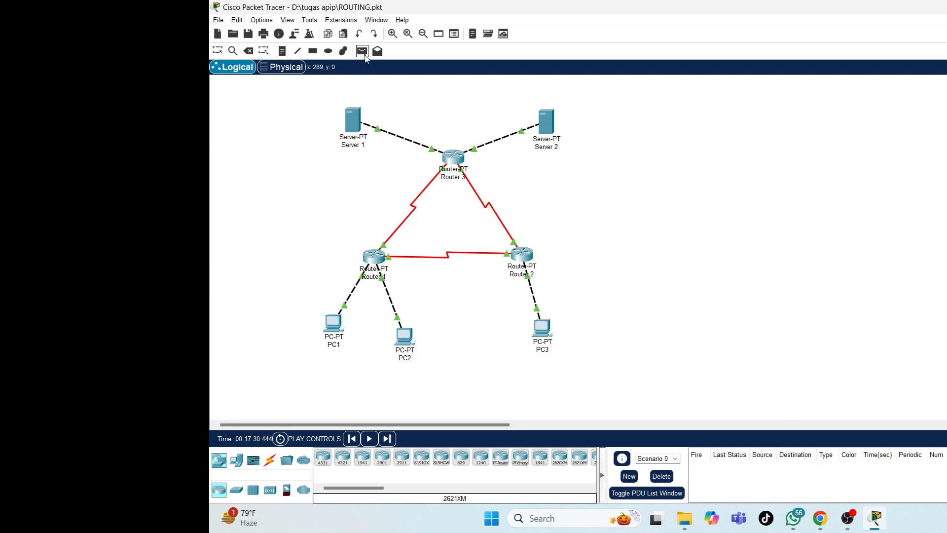
pyautogui.click(549, 125)
pyautogui.click(356, 124)
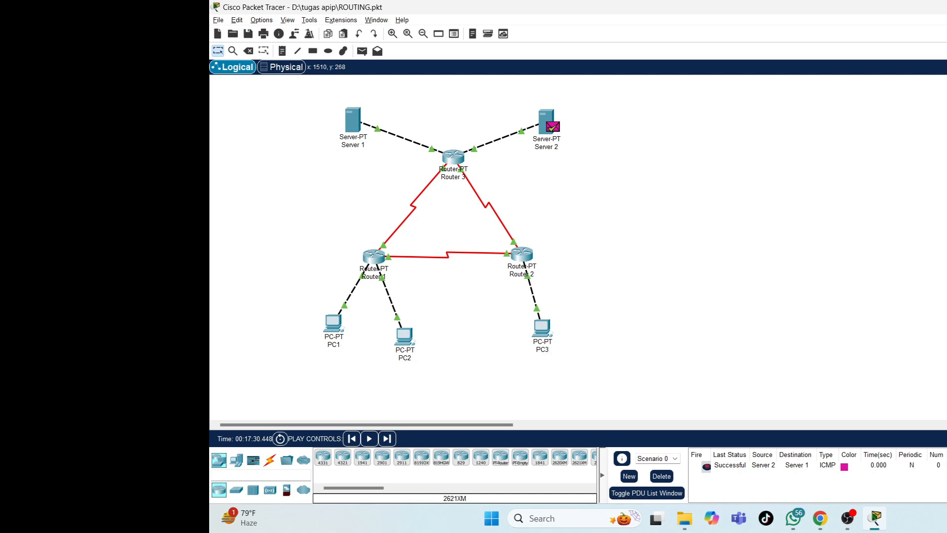
# Step: Replace the previous test with a simple PDU from Server 1 to PC1 and advance it until the reply returns to Server 1
pyautogui.click(361, 51)
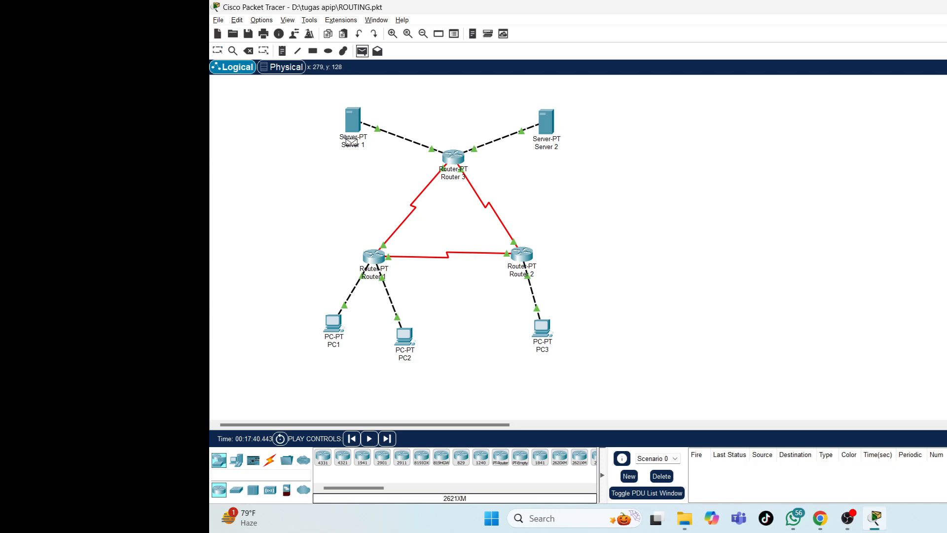
pyautogui.click(352, 119)
pyautogui.click(333, 323)
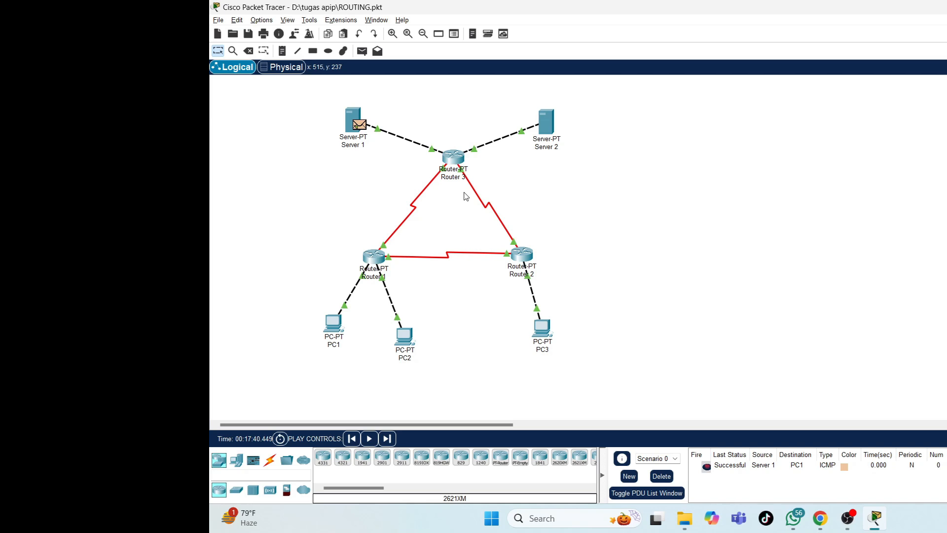
# Step: Clear the scenario and send a simple PDU from Server 1 to PC2, advancing it until the reply returns to Server 1
pyautogui.click(662, 476)
pyautogui.click(362, 51)
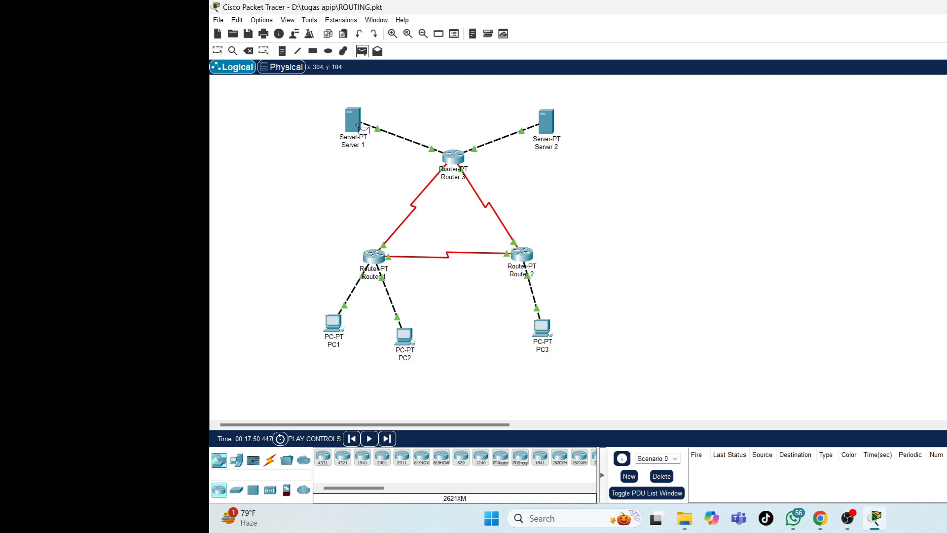
pyautogui.click(357, 125)
pyautogui.click(404, 336)
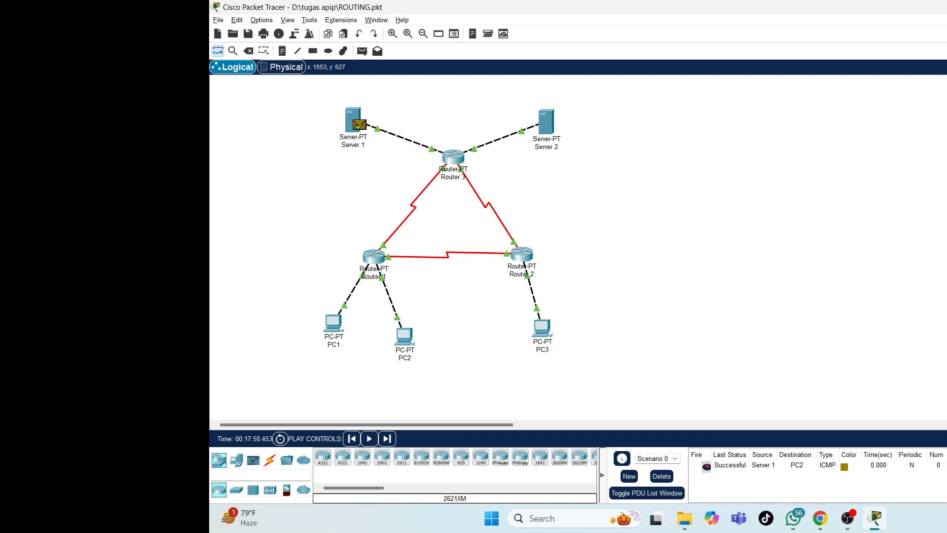
# Step: Send a simple PDU from Server 1 to PC3, advance it until the reply returns to Server 1, and clear the scenario
pyautogui.click(362, 51)
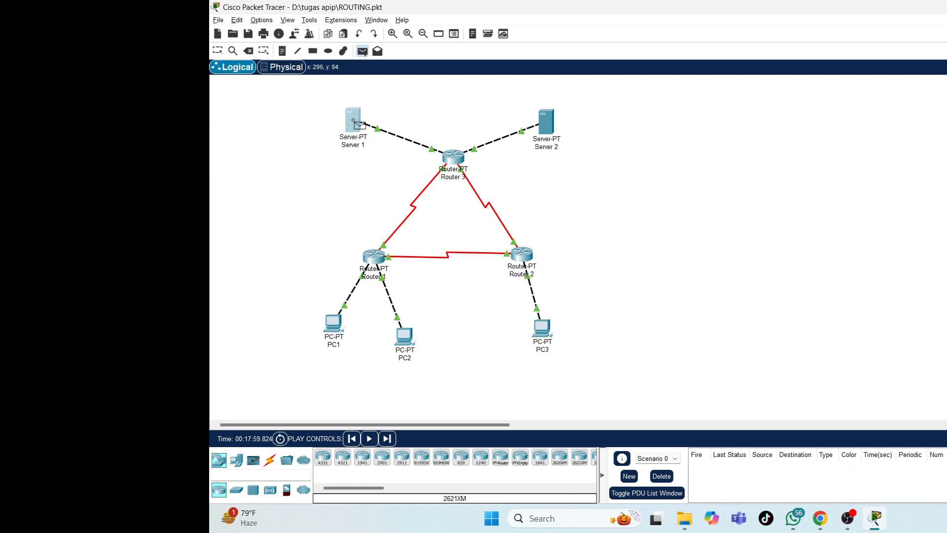
pyautogui.click(355, 122)
pyautogui.click(544, 329)
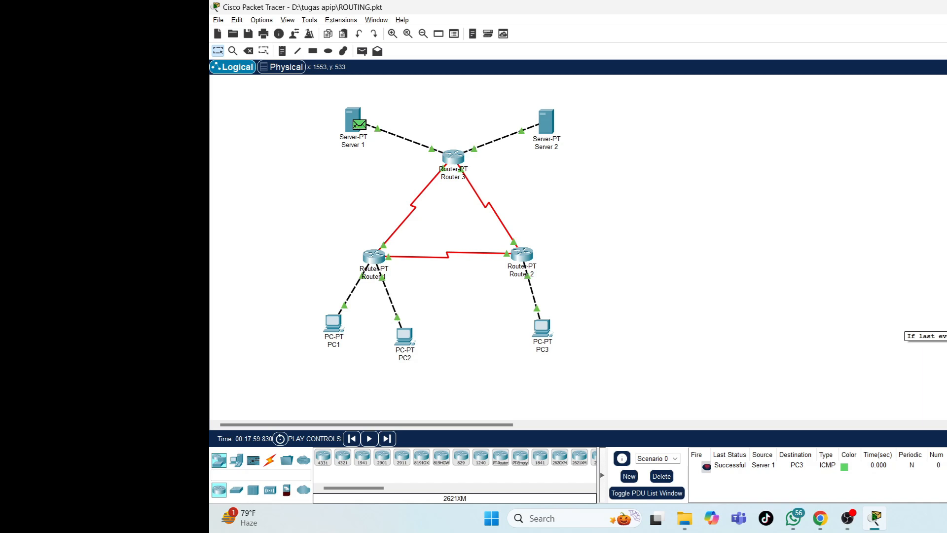
pyautogui.click(662, 476)
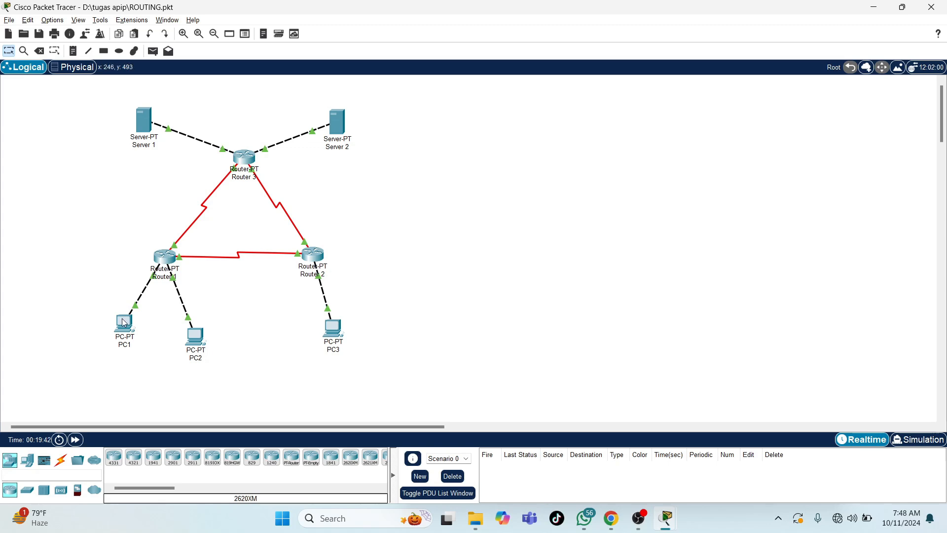
# Step: Look up PC2's IPv4 address in its IP Configuration and minimize the PC2 window
pyautogui.click(196, 339)
pyautogui.click(389, 97)
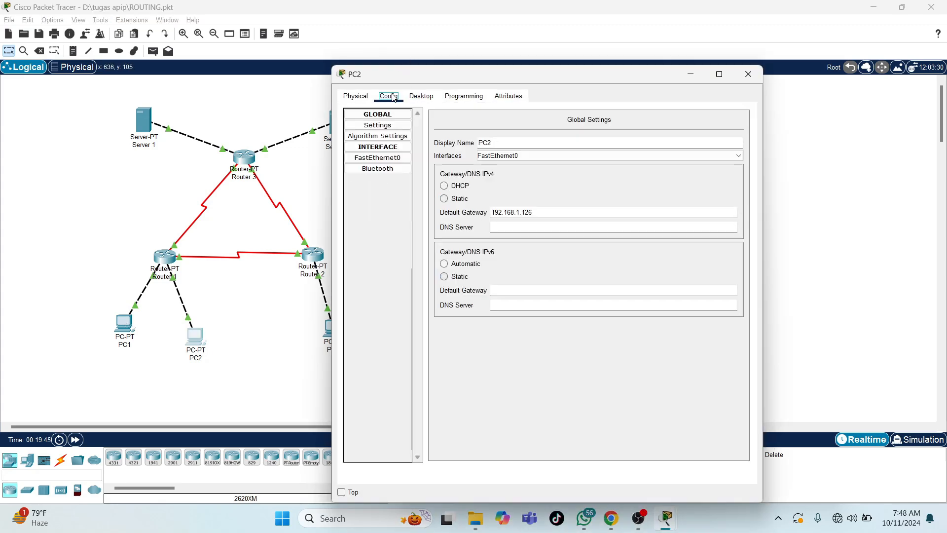
pyautogui.click(416, 98)
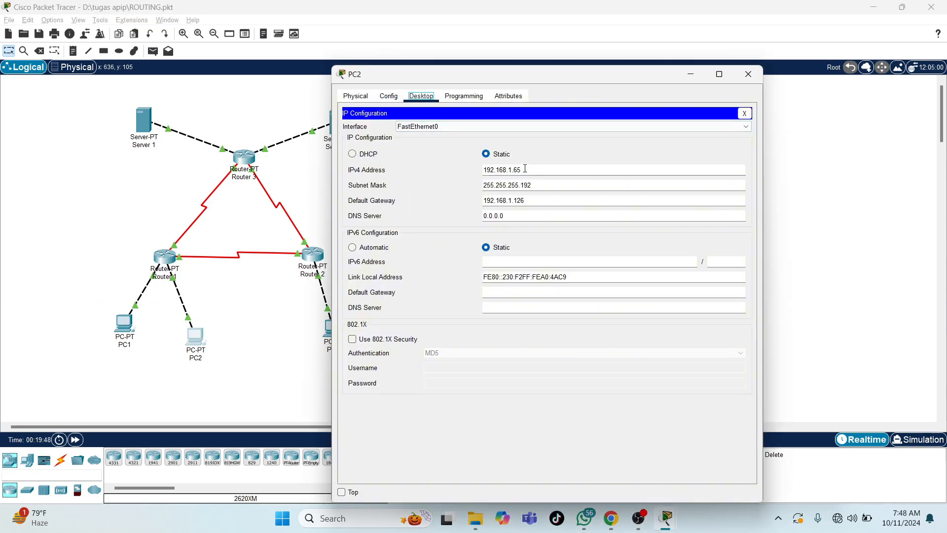
pyautogui.moveTo(523, 170); pyautogui.dragTo(491, 174)
pyautogui.click(691, 74)
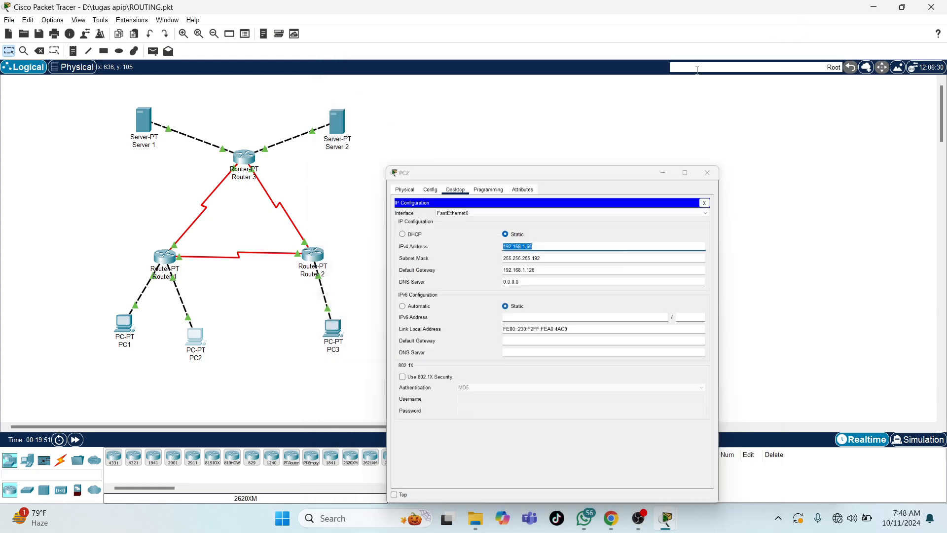
# Step: Run tracert from PC1's command prompt to PC2 at 192.168.1.65 and to PC3 at 192.168.1.253
pyautogui.click(118, 324)
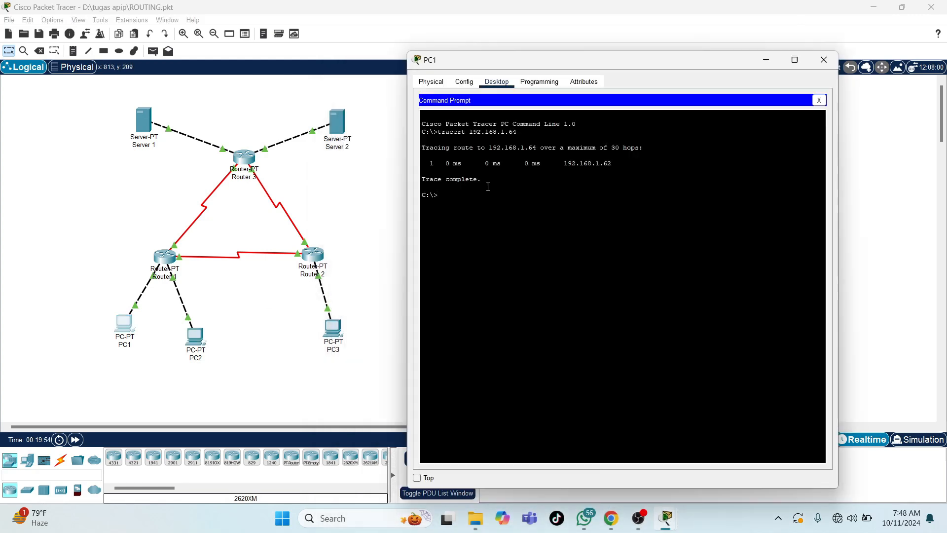
pyautogui.write('tracert 192')
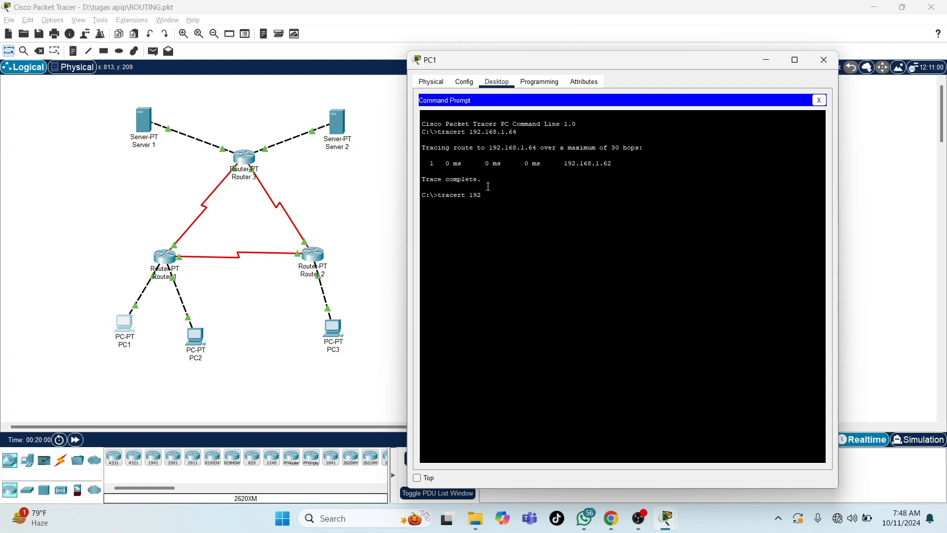
pyautogui.write('.168')
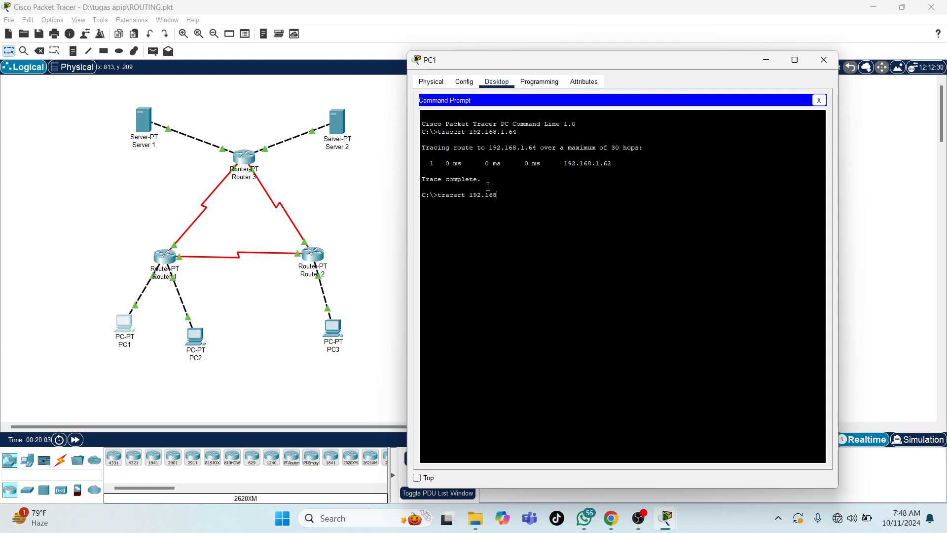
pyautogui.write('.1.65')
pyautogui.press('Return')
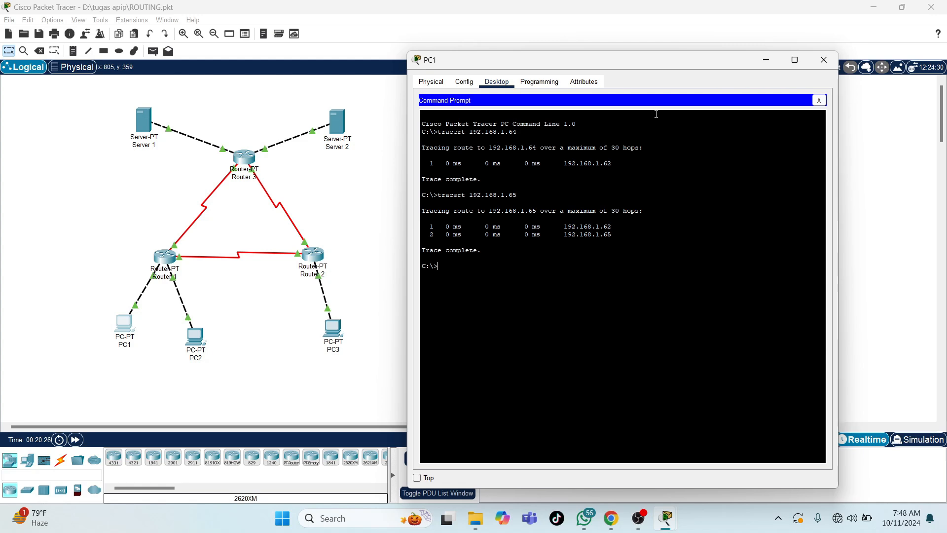
pyautogui.write('tracert 192.168.1.253')
pyautogui.press('Return')
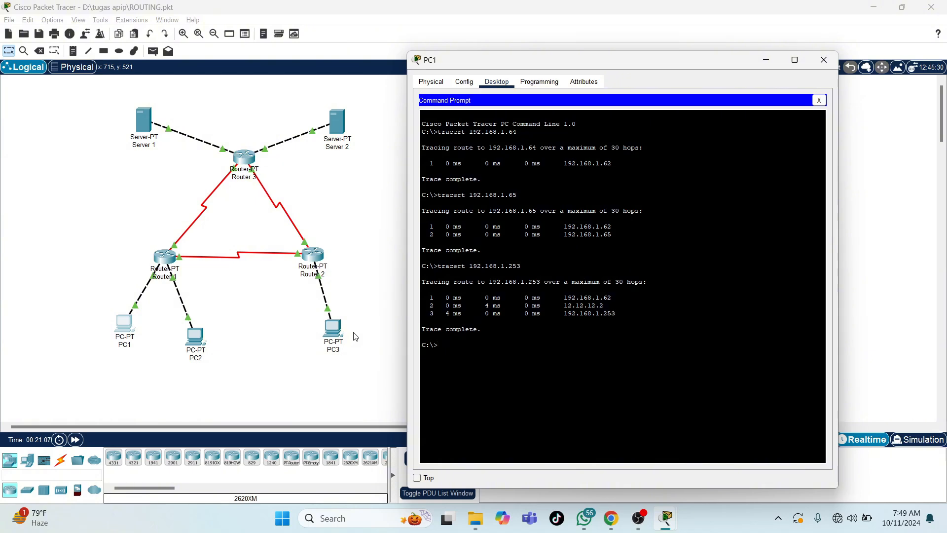
# Step: Look up Server 1's IPv4 address in its IP Configuration and minimize the Server 1 window
pyautogui.click(144, 122)
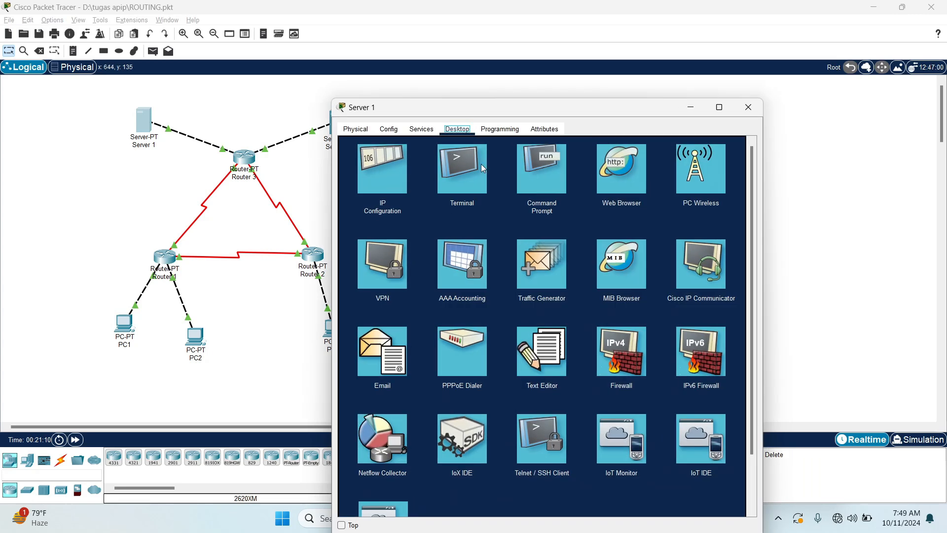
pyautogui.click(383, 200)
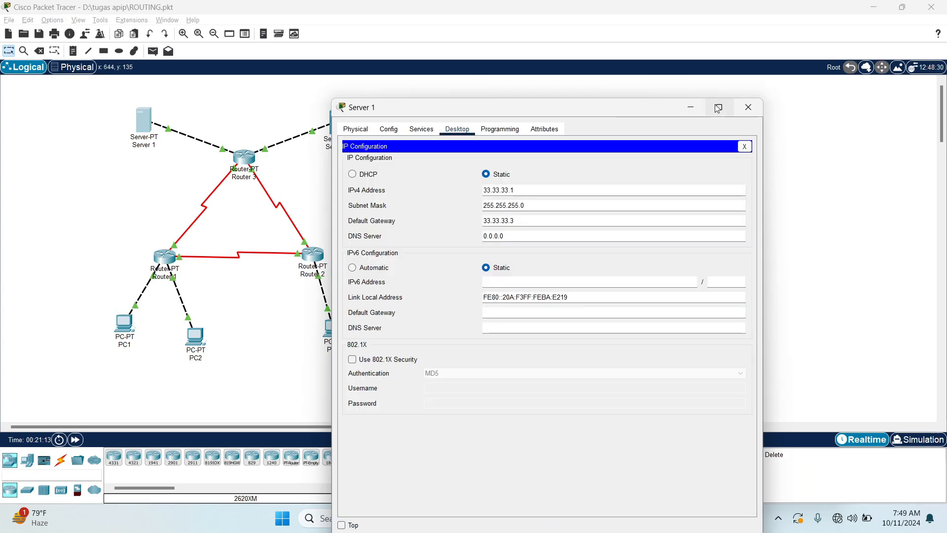
pyautogui.click(696, 106)
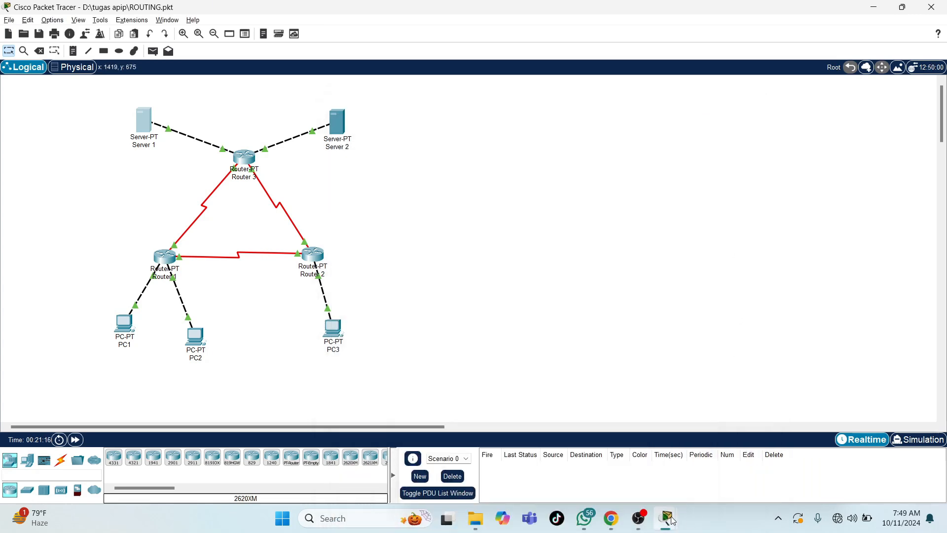
# Step: Return to PC1's command prompt and run tracert to Server 1 at 33.33.33.1
pyautogui.moveTo(672, 521)
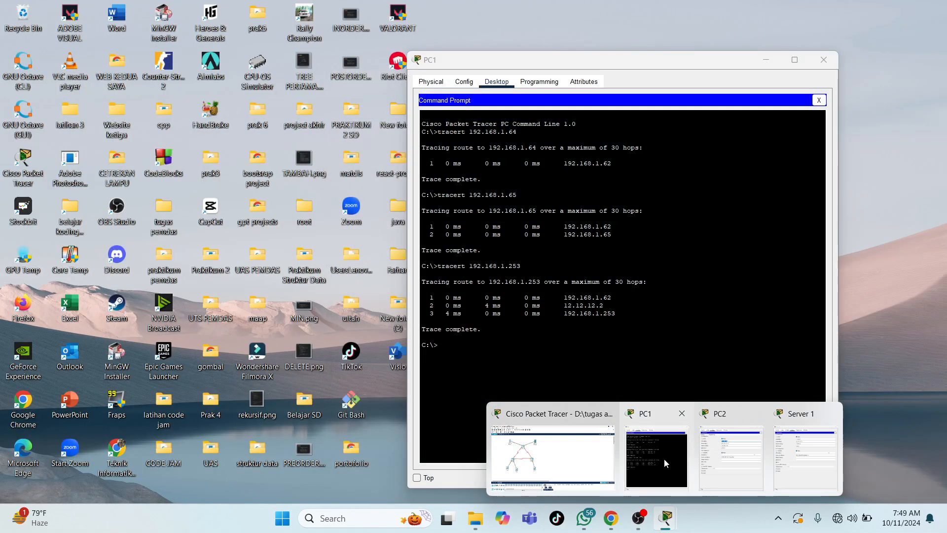
pyautogui.click(664, 458)
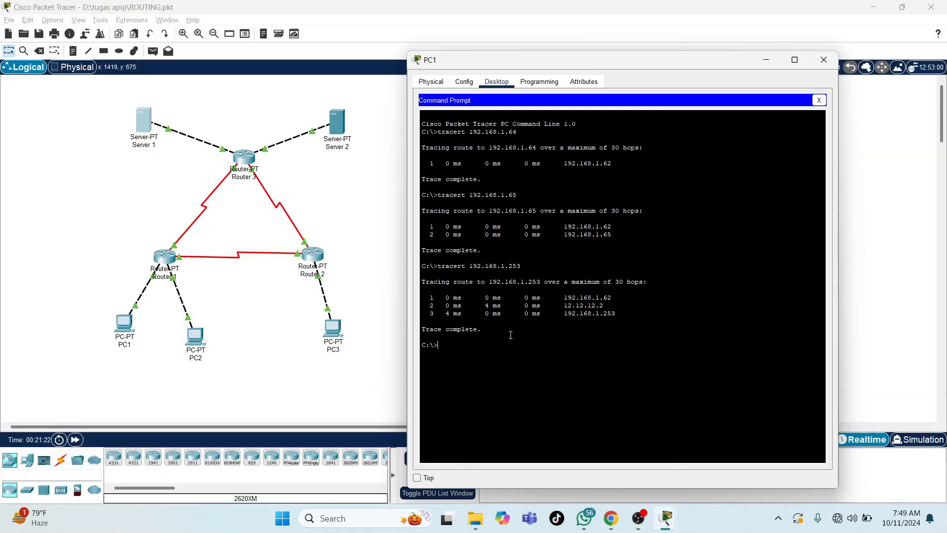
pyautogui.write('tracert 33')
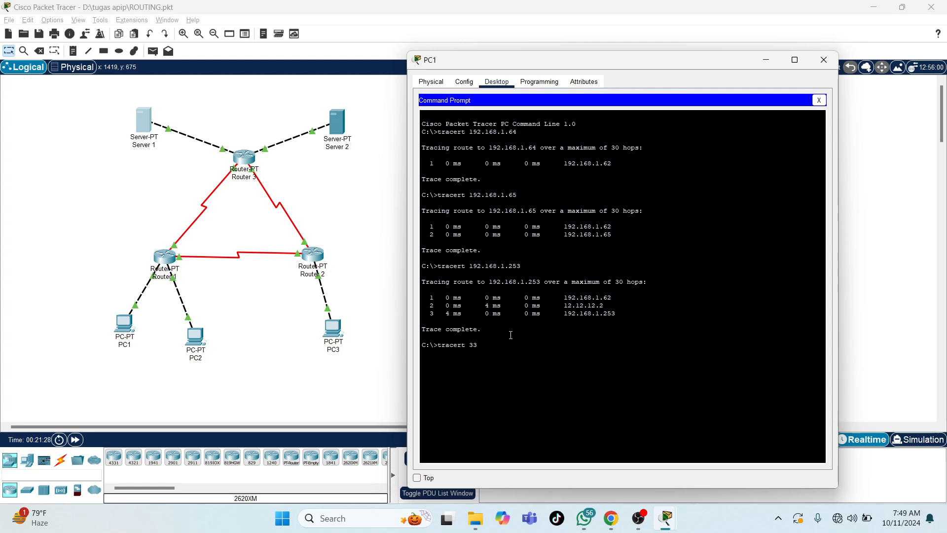
pyautogui.write('.33.33.1')
pyautogui.press('Return')
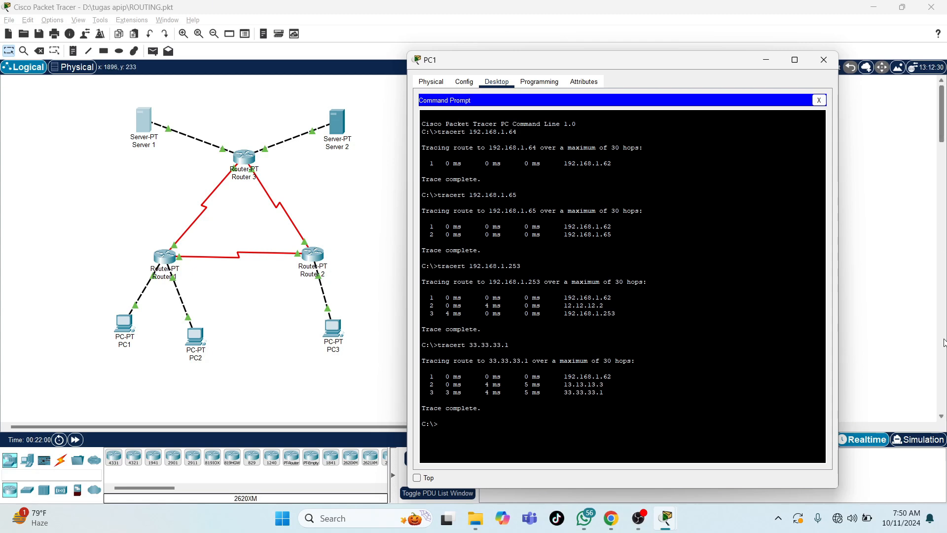
# Step: Run tracert from PC1 to Server 2 at 43.43.43.1 and close the PC1 window
pyautogui.write('tracert')
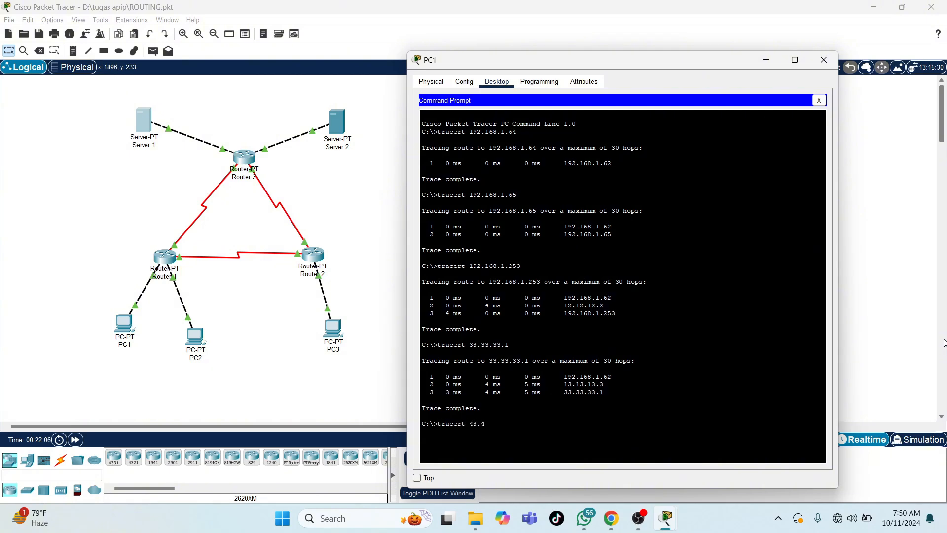
pyautogui.write(' 43.43.43.1')
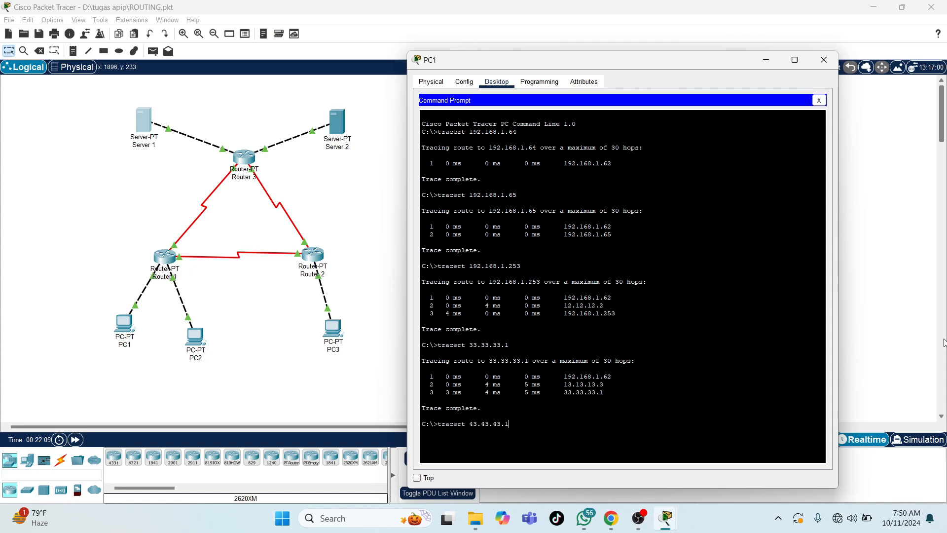
pyautogui.press('Return')
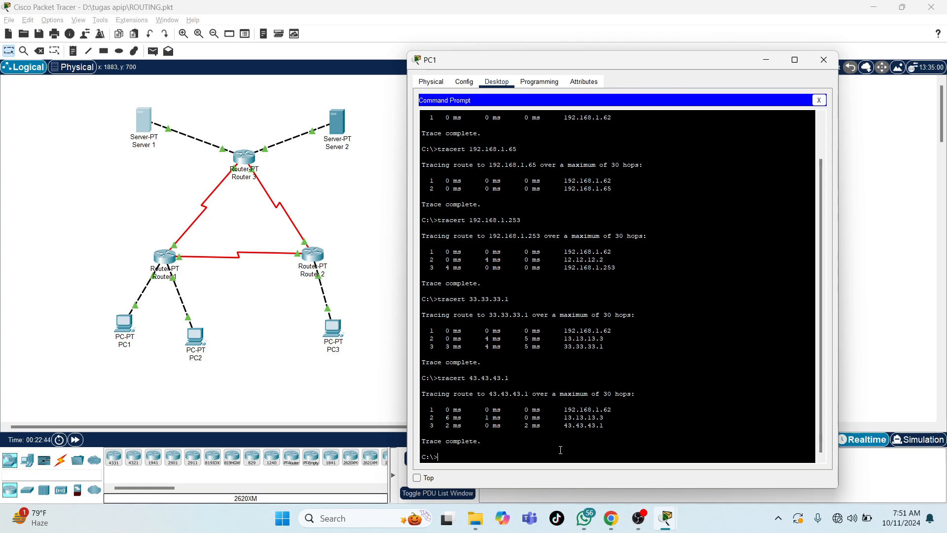
pyautogui.click(822, 65)
# Step: Look up PC1's IPv4 address in its IP Configuration and minimize the PC1 window
pyautogui.click(124, 323)
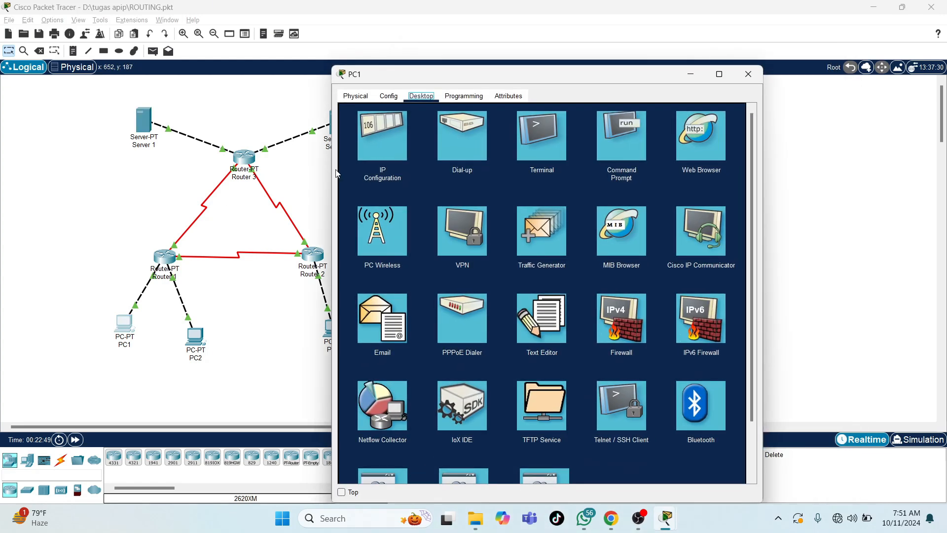
pyautogui.click(393, 119)
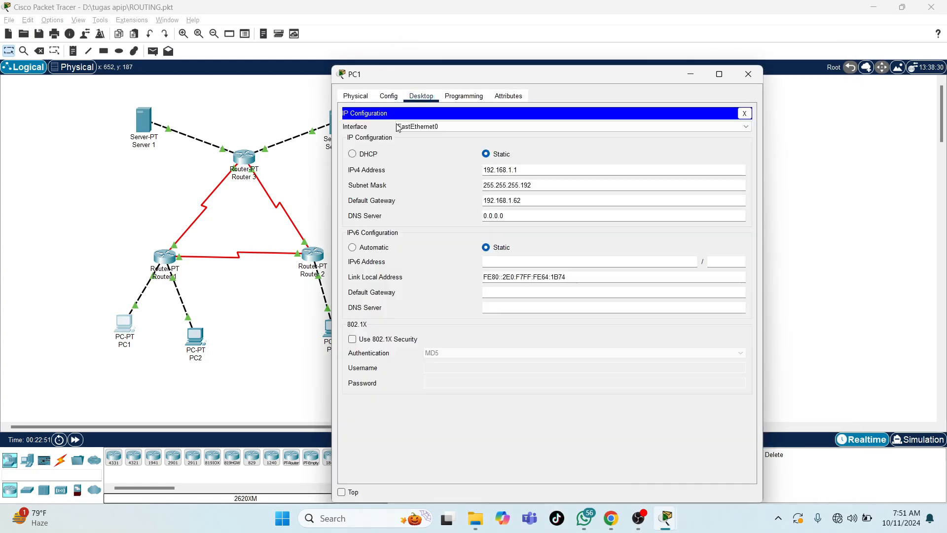
pyautogui.click(690, 75)
# Step: Open PC3's command prompt and run tracert to PC1 at 192.168.1.1 and to PC2 at 192.168.1.65
pyautogui.click(331, 327)
pyautogui.click(625, 148)
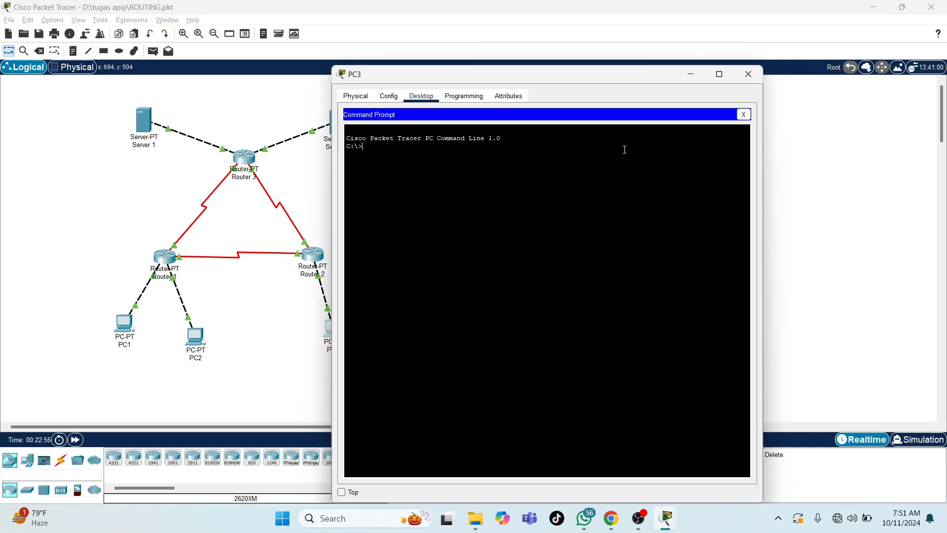
pyautogui.write('tracert 192.168.1.1')
pyautogui.press('Return')
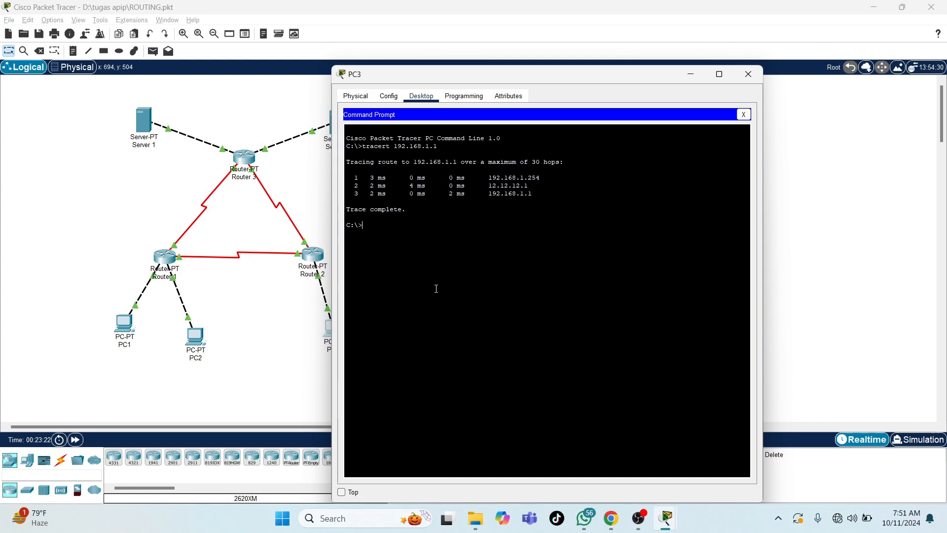
pyautogui.write('tracert 192.168.1.65')
pyautogui.press('Return')
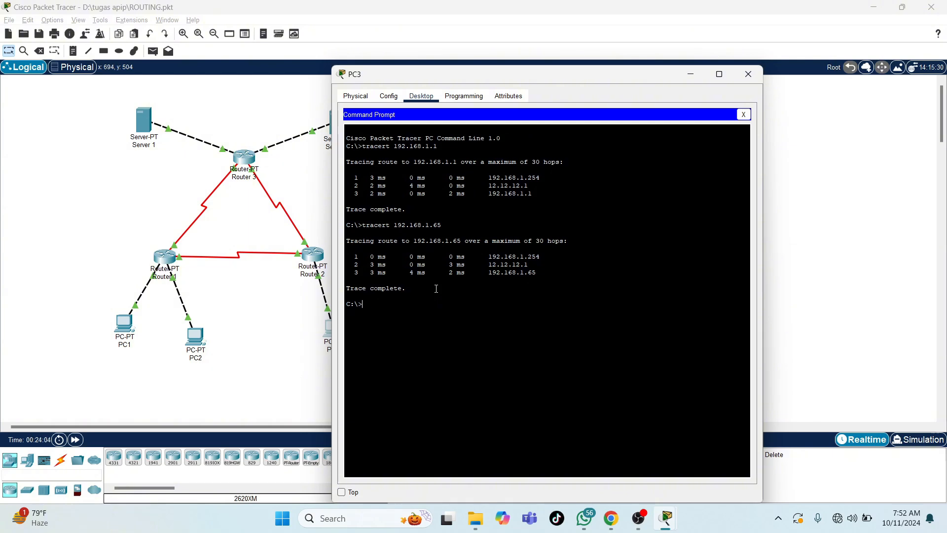
# Step: Run tracert from PC3 to Server 1 at 33.33.33.1 and Server 2 at 43.43.43.1, and close the PC3 window
pyautogui.write('tracert 33.33.33.1')
pyautogui.press('Return')
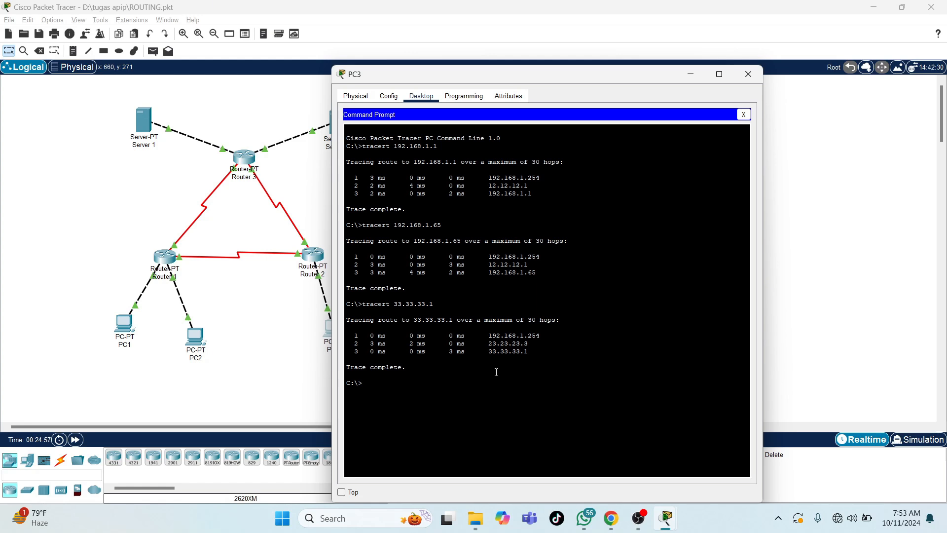
pyautogui.write('tracert')
pyautogui.moveTo(433, 75); pyautogui.dragTo(481, 70)
pyautogui.write('43')
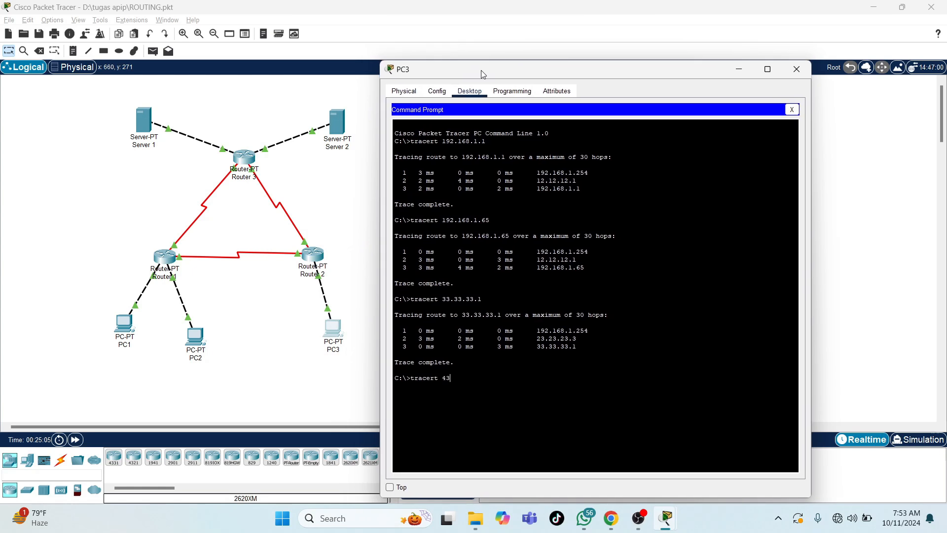
pyautogui.write('.43.43.1')
pyautogui.press('Return')
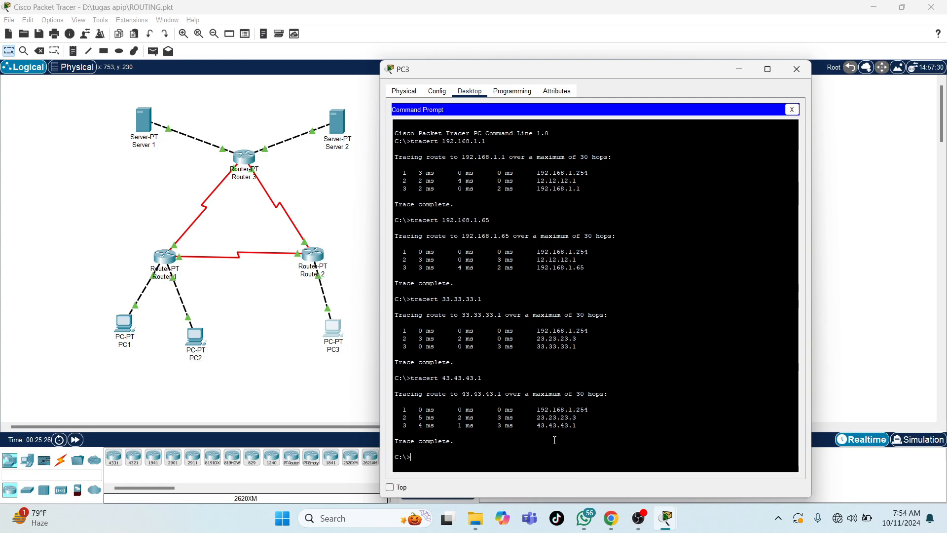
pyautogui.click(797, 69)
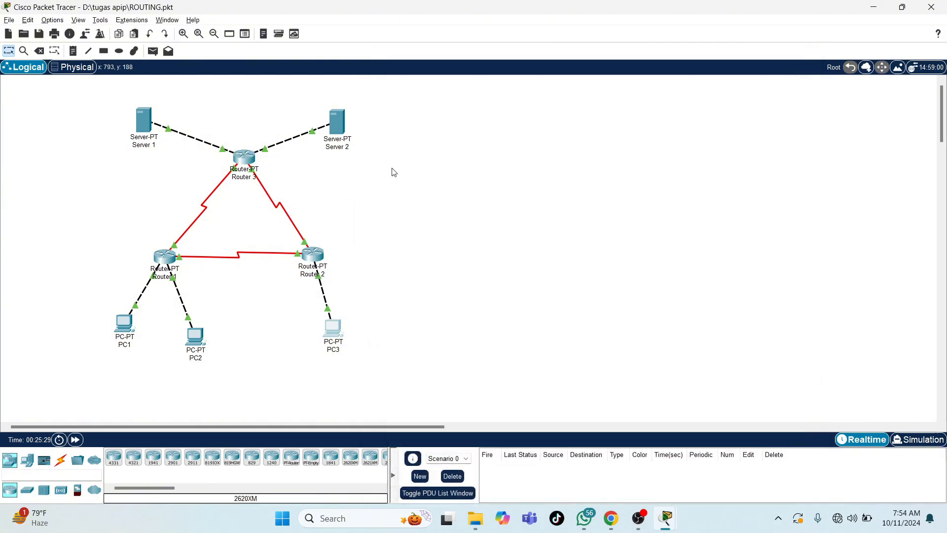
pyautogui.click(337, 122)
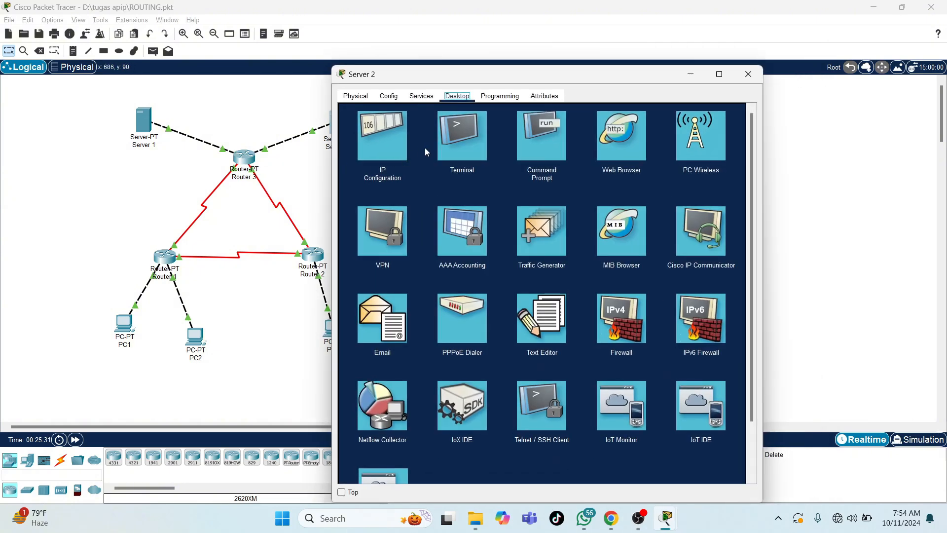
pyautogui.click(552, 140)
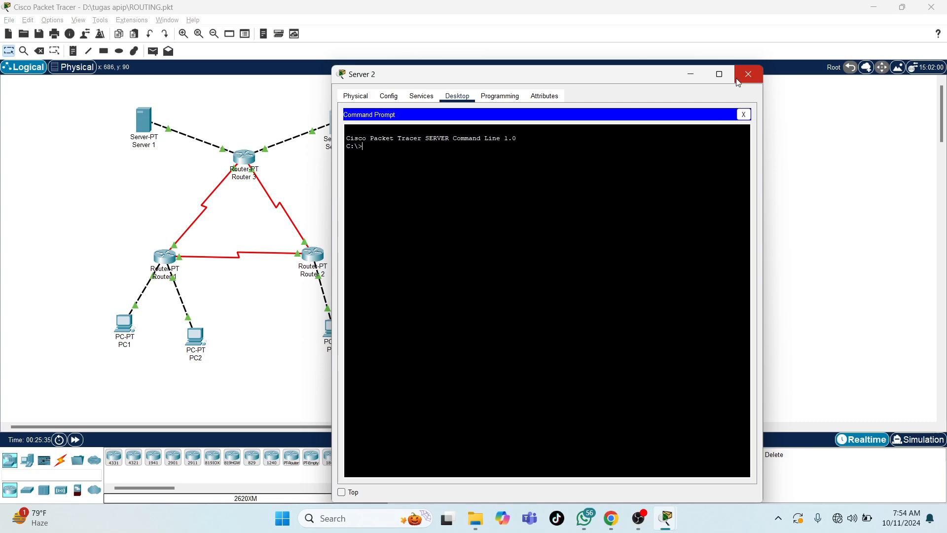
pyautogui.click(748, 74)
# Step: Open Server 1's command prompt in place of its IP Configuration and run tracert to Server 2 at 43.43.43.1
pyautogui.click(143, 120)
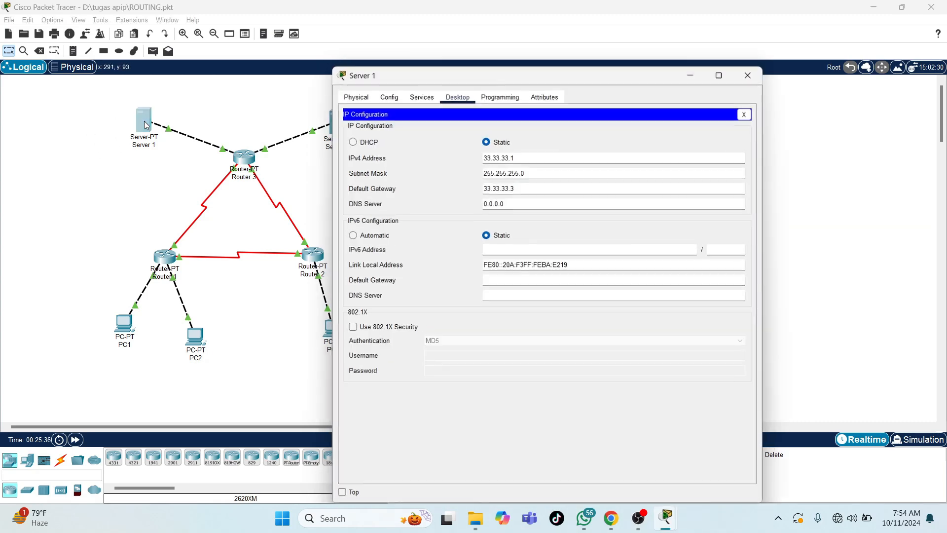
pyautogui.click(421, 96)
pyautogui.click(457, 96)
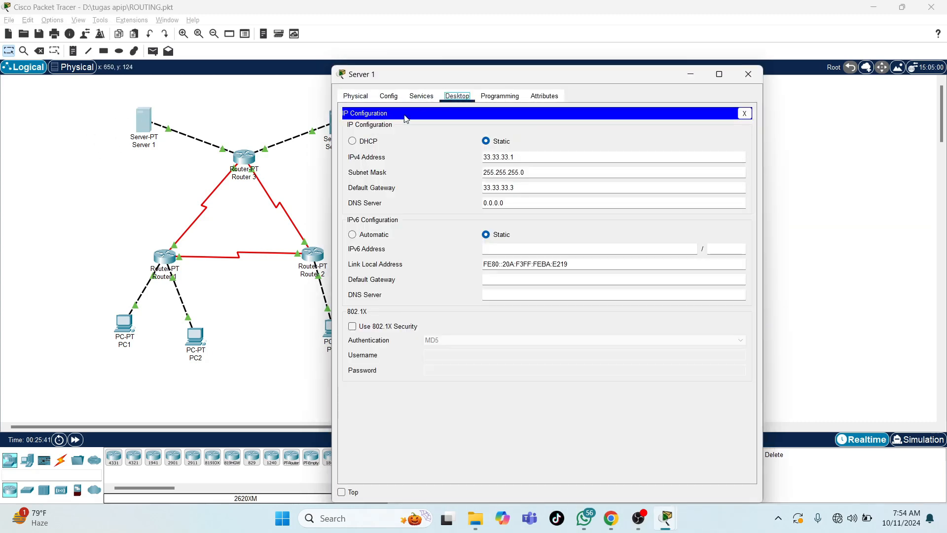
pyautogui.click(745, 113)
pyautogui.click(548, 136)
pyautogui.moveTo(539, 77); pyautogui.dragTo(636, 83)
pyautogui.write('tracert')
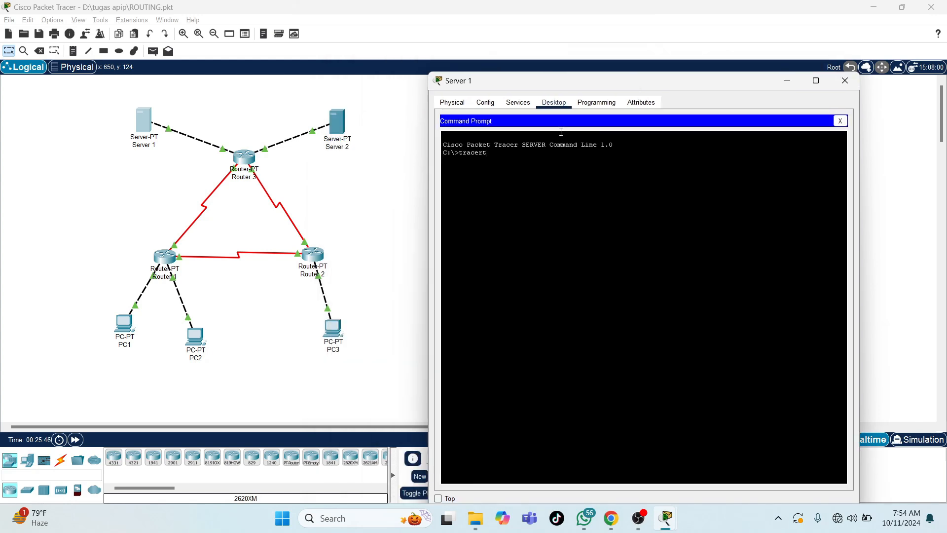
pyautogui.write(' 43.43.43.1')
pyautogui.press('Return')
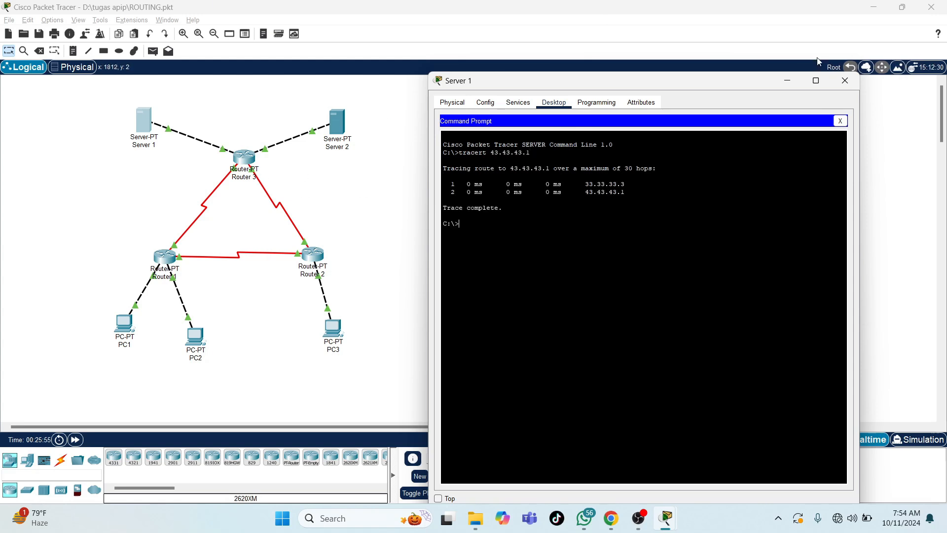
# Step: Run tracert from Server 1 to PC1 at 192.168.1.1 and to PC2 at 192.168.1.65
pyautogui.write('tracert 192.168.1.1')
pyautogui.press('Return')
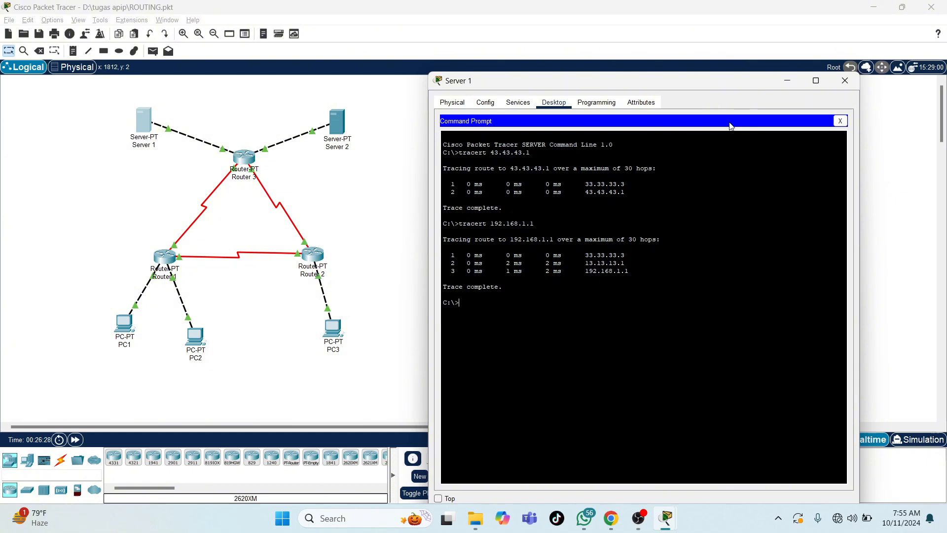
pyautogui.write('racert 192.168.1.65')
pyautogui.press('Return')
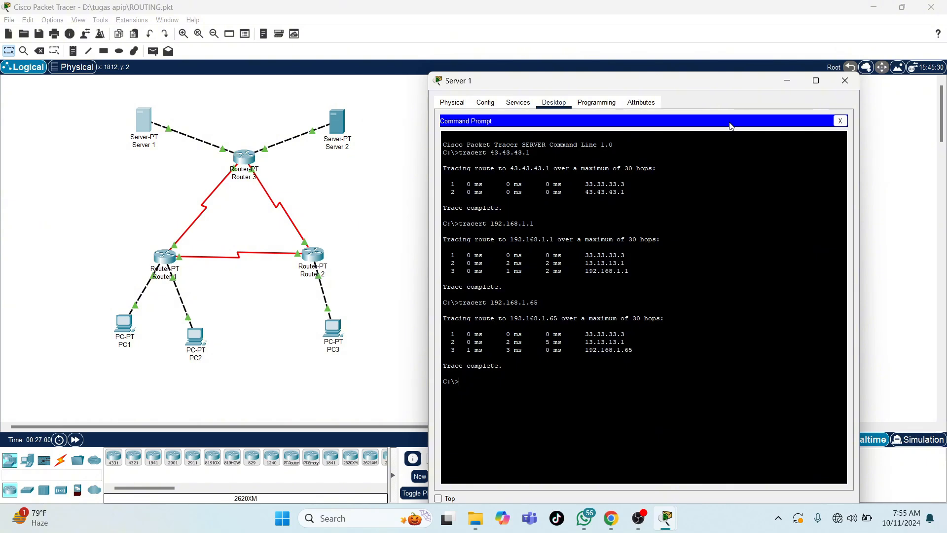
# Step: Run tracert from Server 1 to PC3 at 192.168.1.253 and reposition the Server 1 window
pyautogui.write('tracert 192.168.1.253')
pyautogui.press('Return')
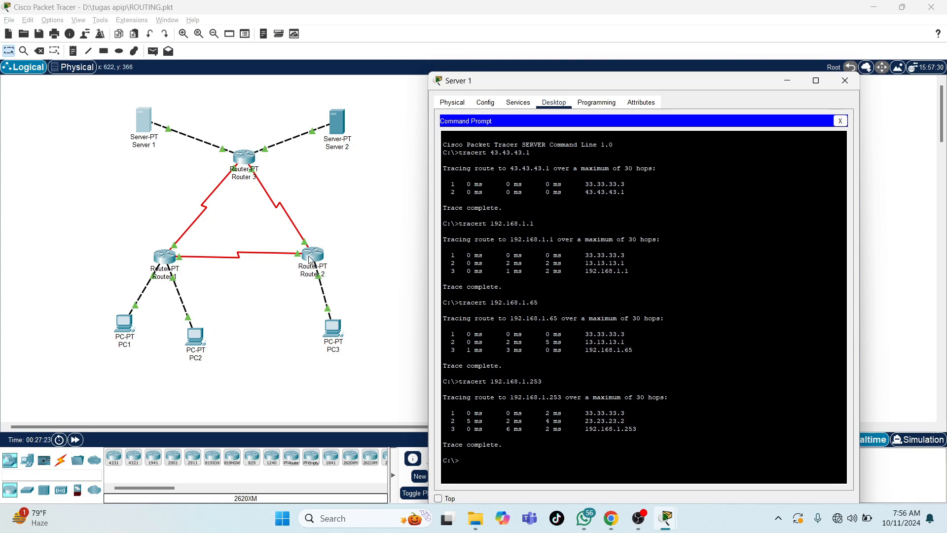
pyautogui.moveTo(603, 82); pyautogui.dragTo(603, 44)
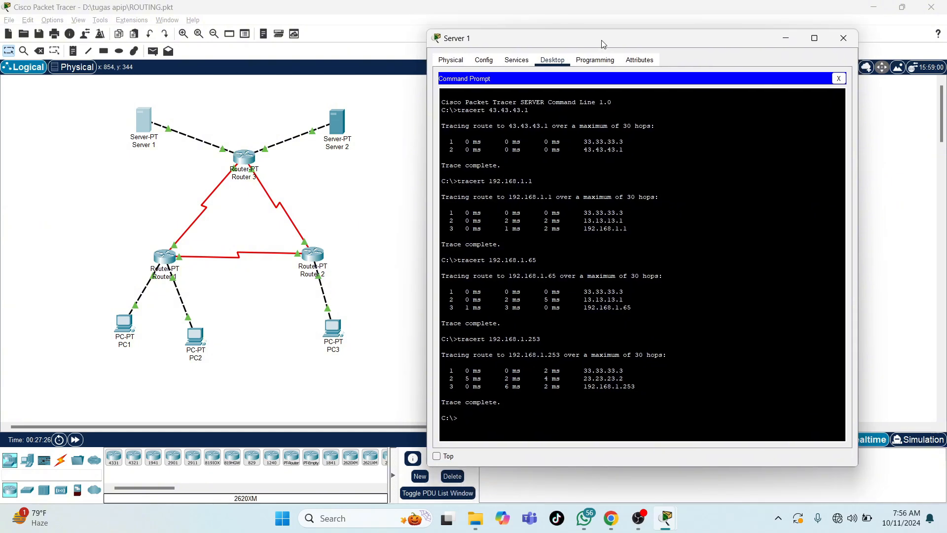